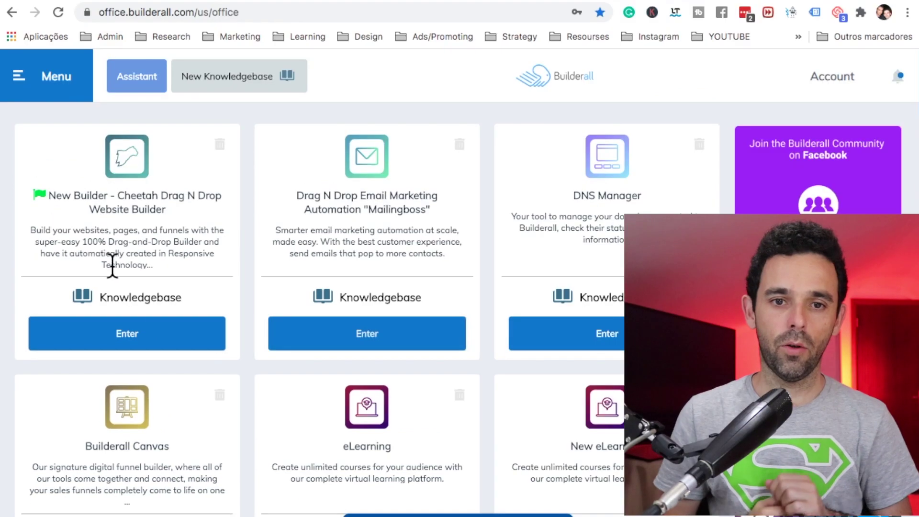
# Step: Create a blank-template Cheetah site titled 'Free training' with description 'free training'
pyautogui.click(156, 335)
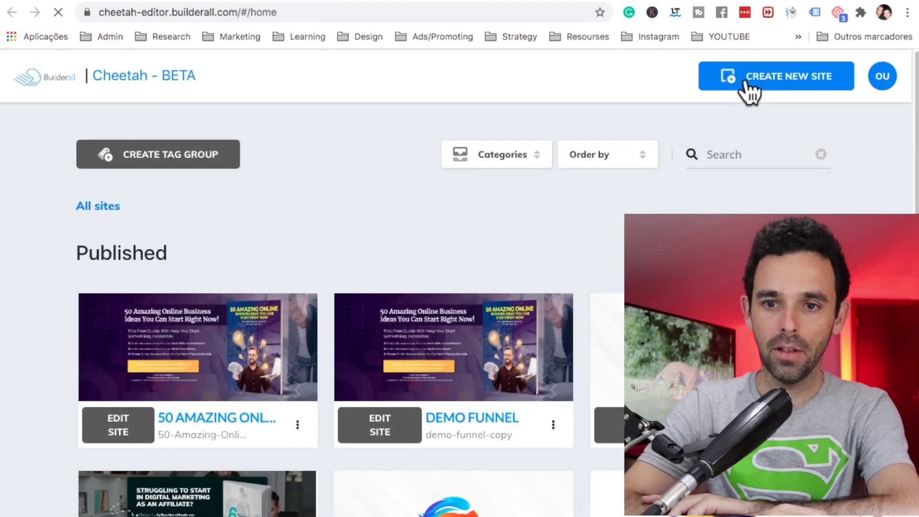
pyautogui.click(746, 81)
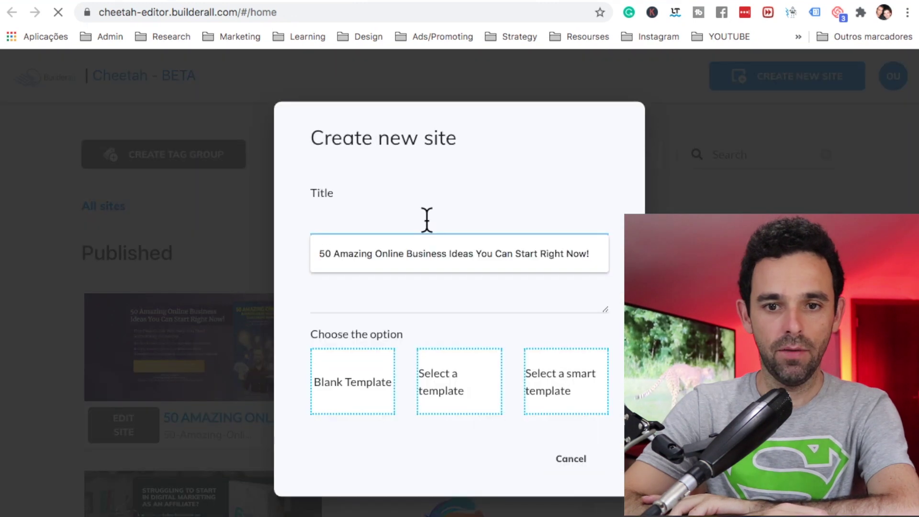
pyautogui.write('Free trai')
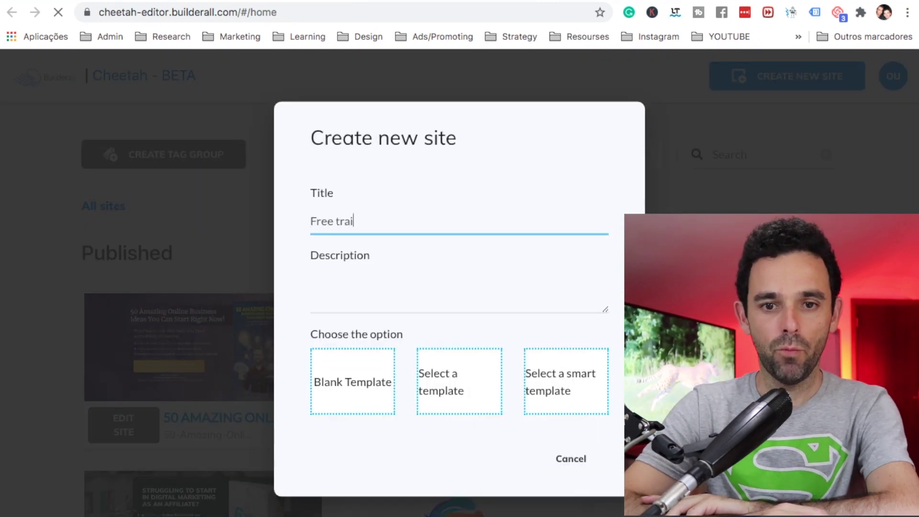
pyautogui.write('ning')
pyautogui.click(359, 310)
pyautogui.write('free training')
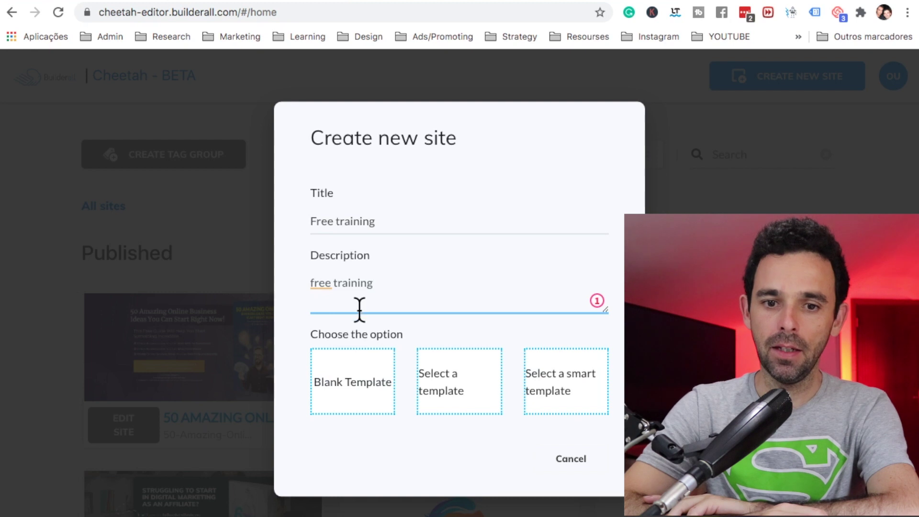
pyautogui.click(346, 404)
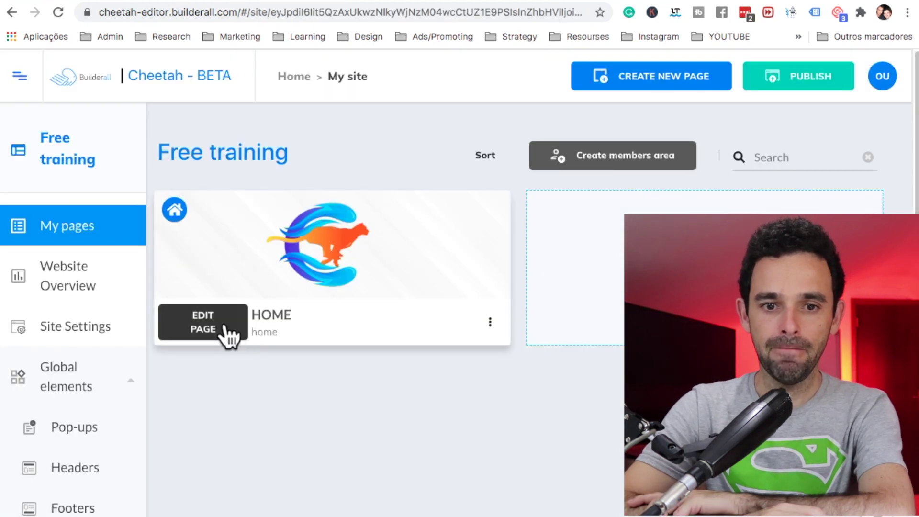
# Step: Add a blank panel to the HOME page
pyautogui.click(229, 335)
pyautogui.click(778, 170)
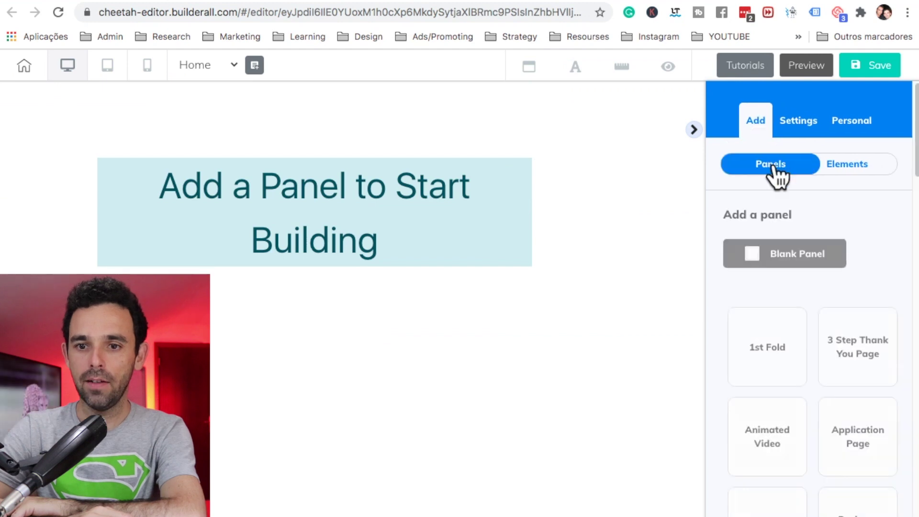
pyautogui.click(775, 258)
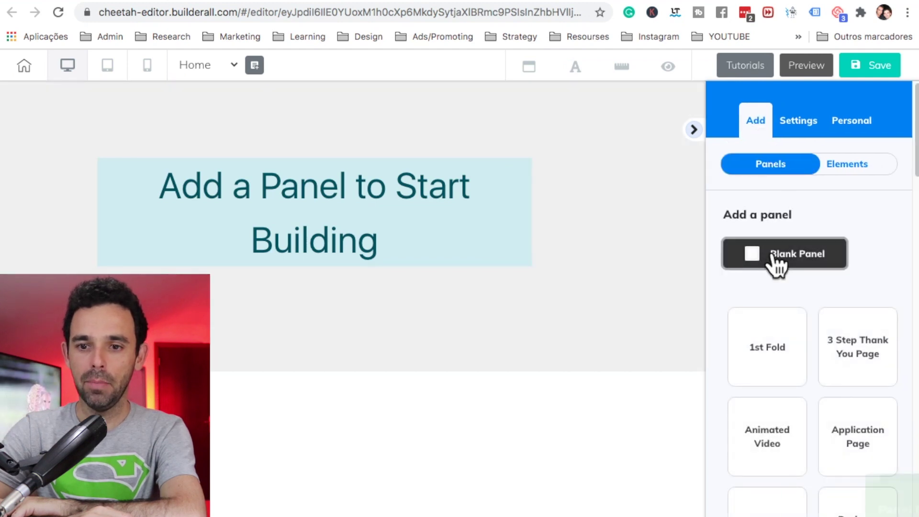
# Step: Set the panel's background image to the man-in-blue-suit photo
pyautogui.click(493, 248)
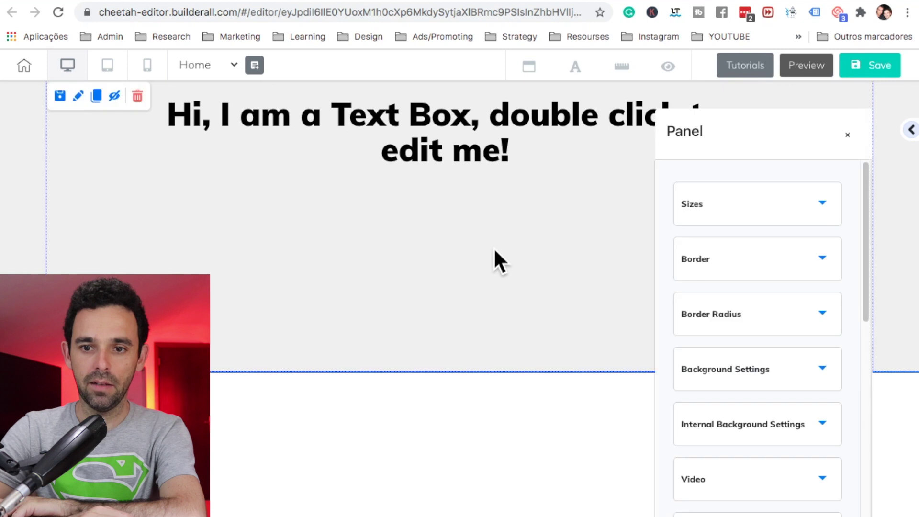
pyautogui.click(725, 372)
pyautogui.scroll(-5, 723, 381)
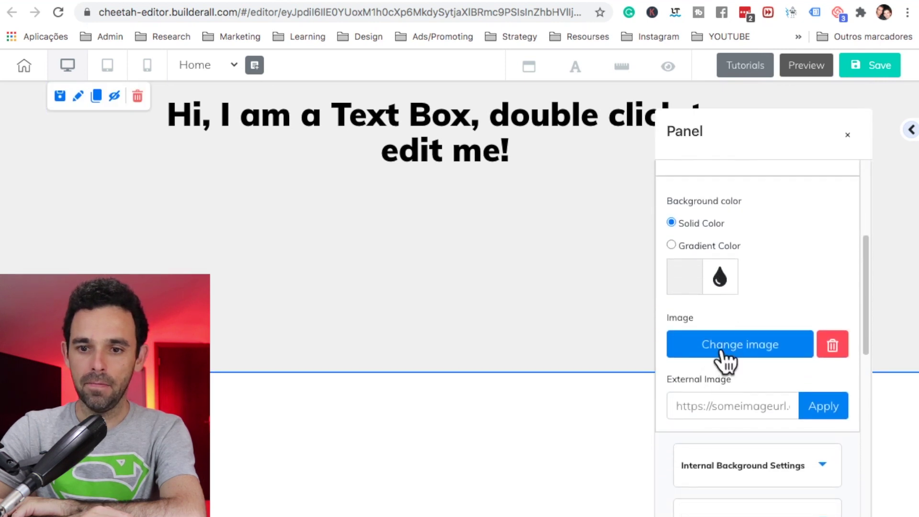
pyautogui.click(722, 352)
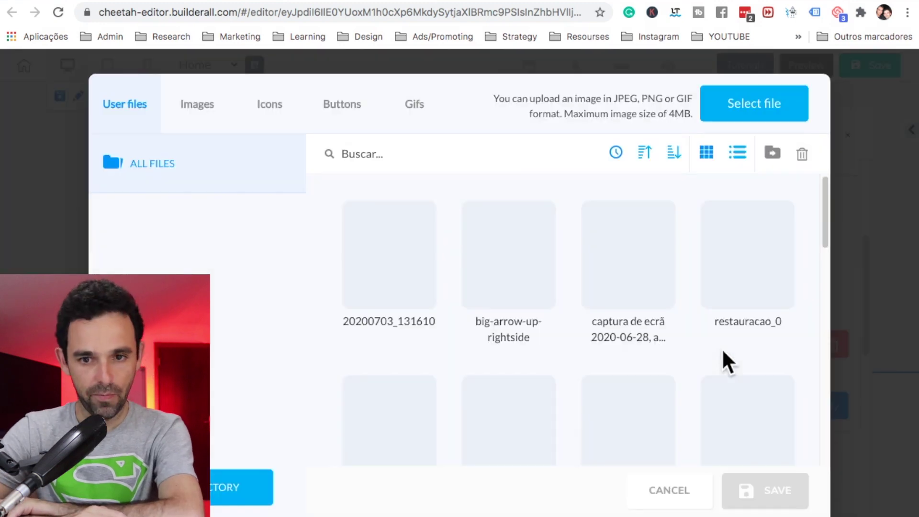
pyautogui.scroll(-10, 424, 335)
pyautogui.click(423, 337)
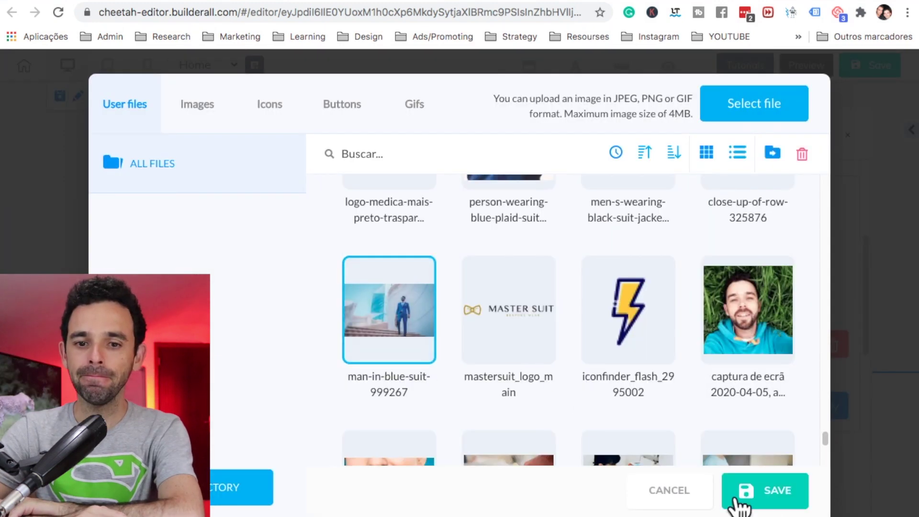
pyautogui.click(779, 503)
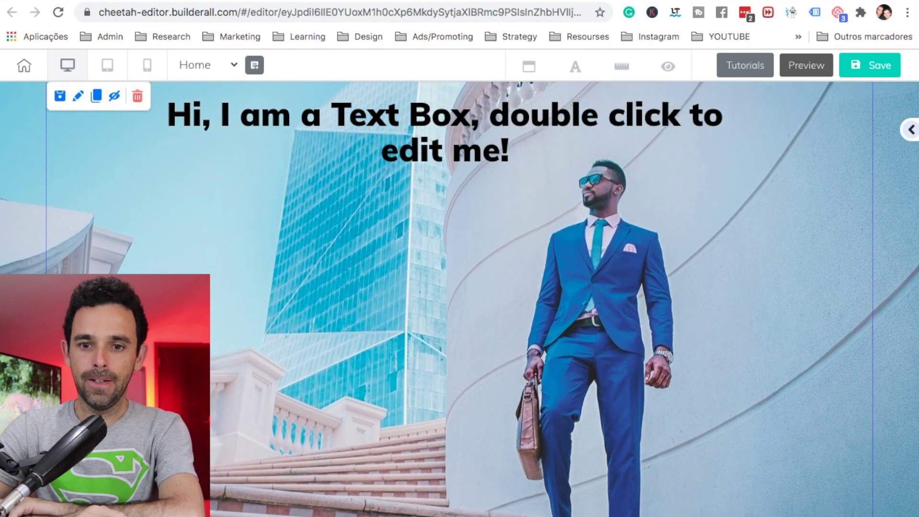
# Step: Drag a plain Box element onto the photo panel
pyautogui.click(911, 130)
pyautogui.scroll(-3, 832, 301)
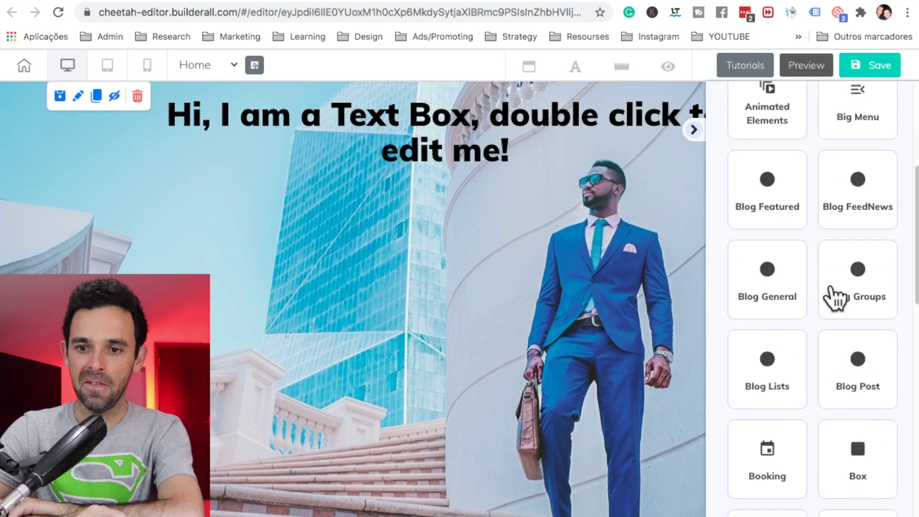
pyautogui.click(857, 405)
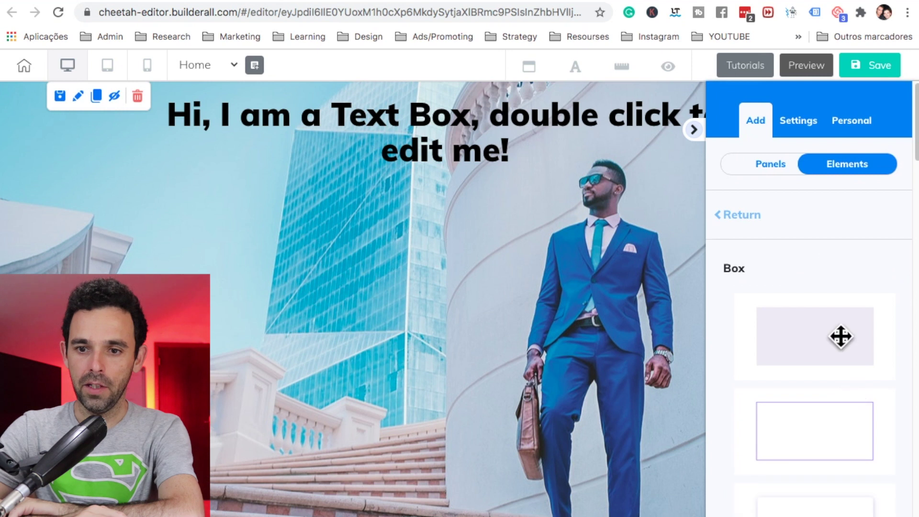
pyautogui.moveTo(841, 336); pyautogui.dragTo(448, 261)
pyautogui.moveTo(537, 197); pyautogui.dragTo(550, 192)
pyautogui.click(519, 302)
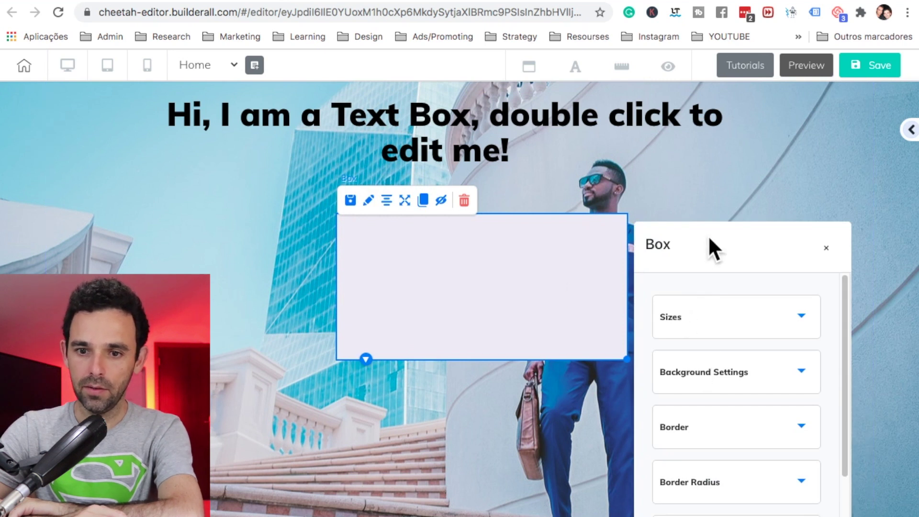
pyautogui.moveTo(711, 246); pyautogui.dragTo(725, 97)
# Step: Fill the box with black and lower its alpha to about 0.61
pyautogui.click(728, 244)
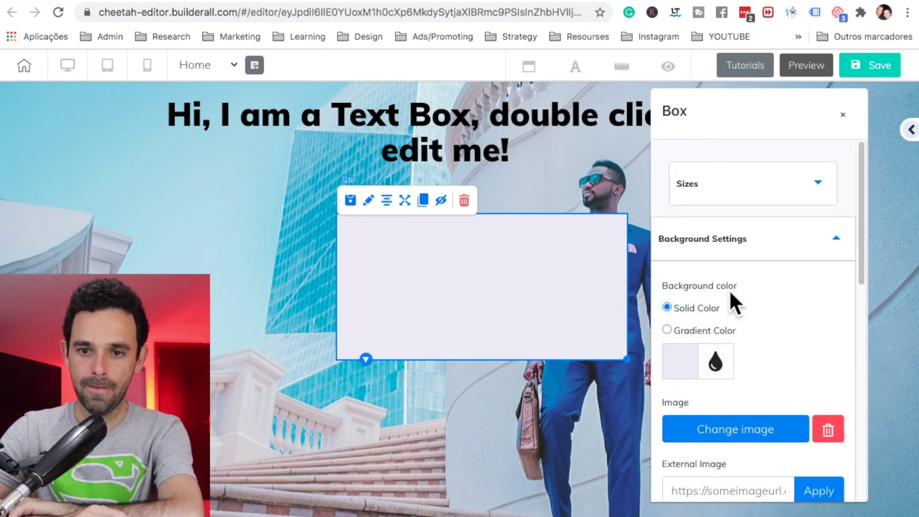
pyautogui.click(681, 355)
pyautogui.click(714, 452)
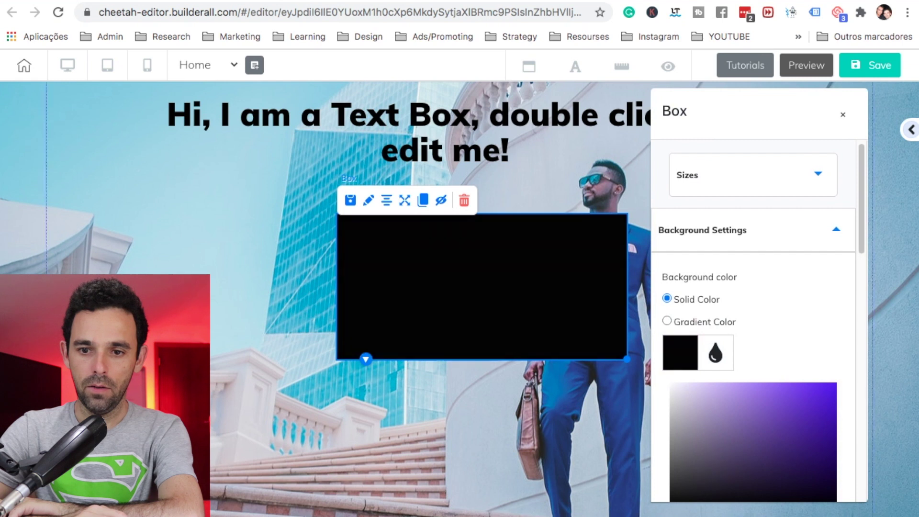
pyautogui.scroll(-4, 763, 361)
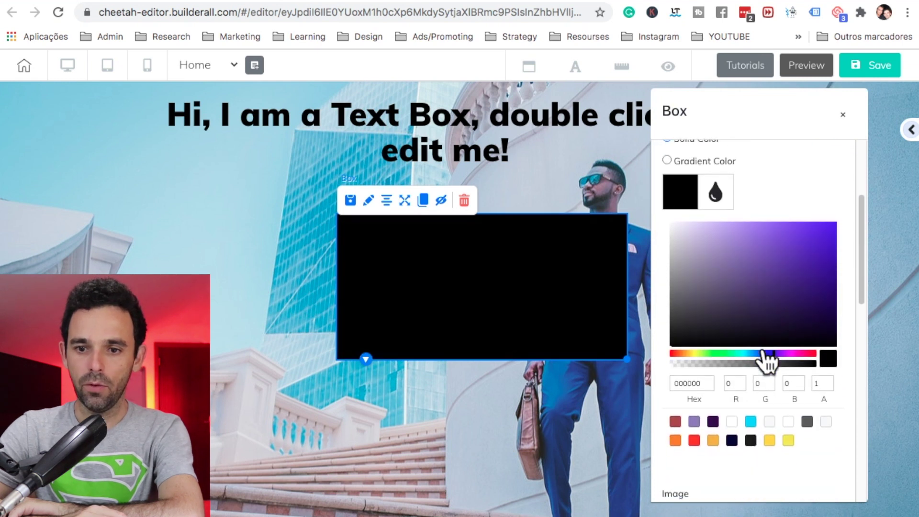
pyautogui.moveTo(704, 367); pyautogui.dragTo(759, 366)
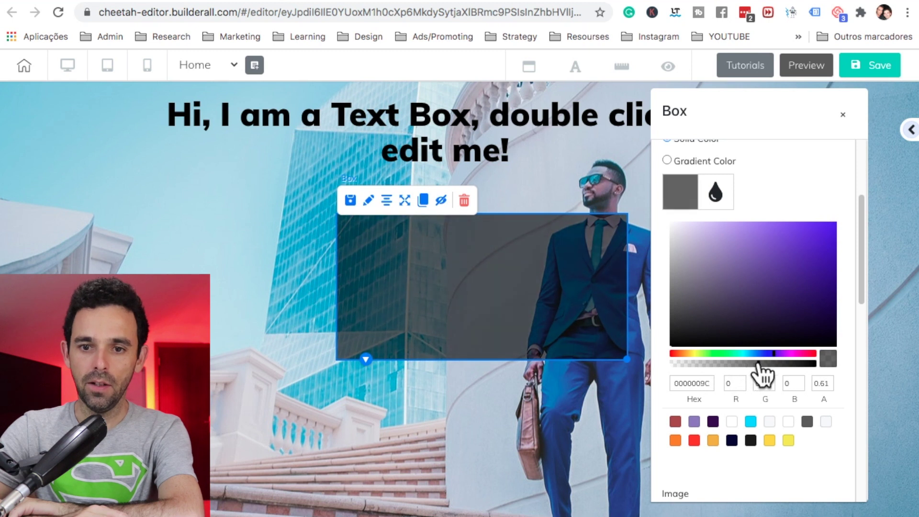
# Step: Enlarge and position the dark box beneath the headline
pyautogui.click(656, 389)
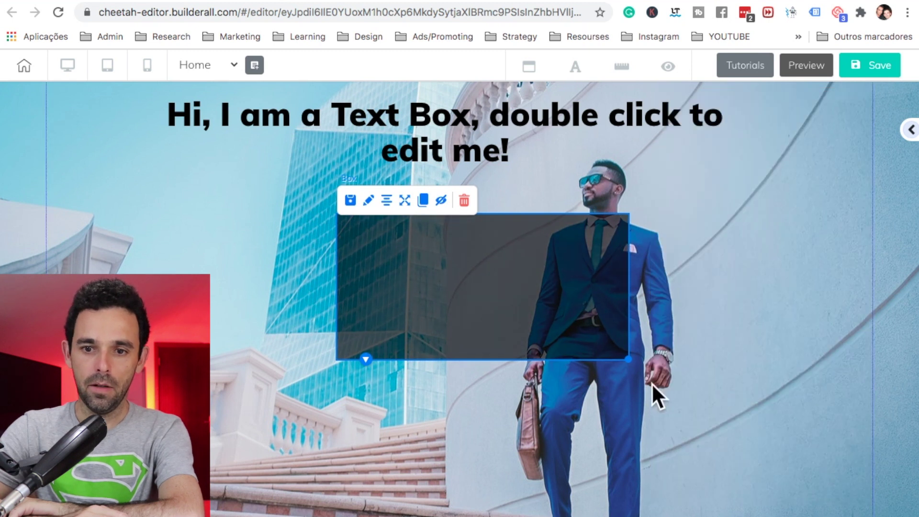
pyautogui.moveTo(627, 359); pyautogui.dragTo(781, 501)
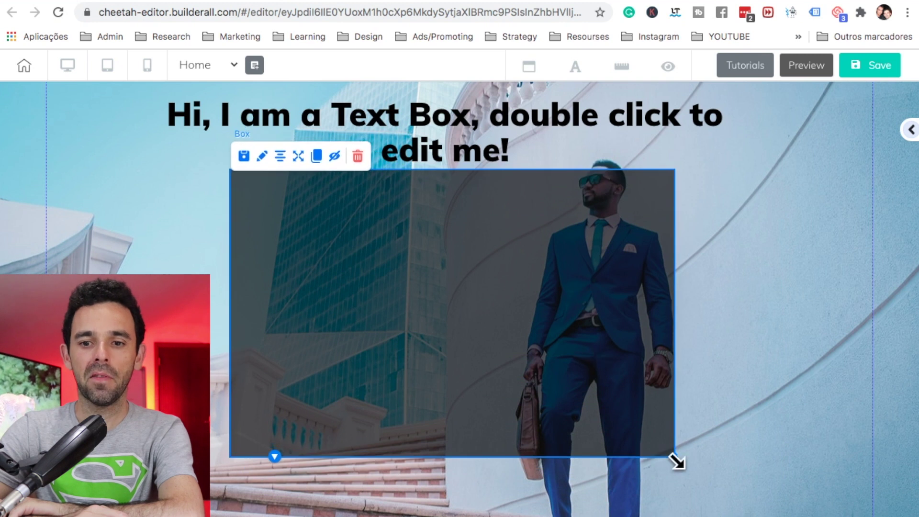
pyautogui.moveTo(676, 460); pyautogui.dragTo(716, 466)
# Step: Recolour the headline and type 'FREE TRAINING: How I Went From Zero To $20,000 Promoting ONE Product'
pyautogui.click(551, 127)
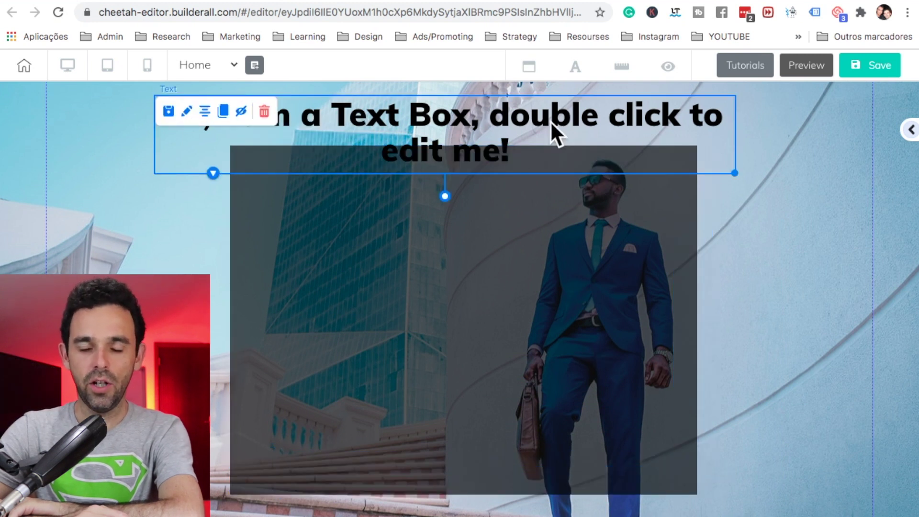
pyautogui.doubleClick(551, 126)
pyautogui.click(543, 121)
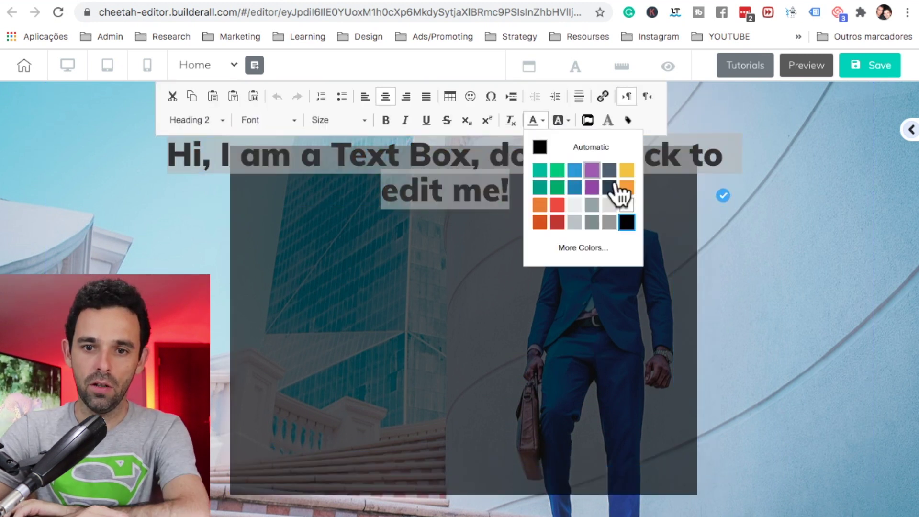
pyautogui.click(627, 217)
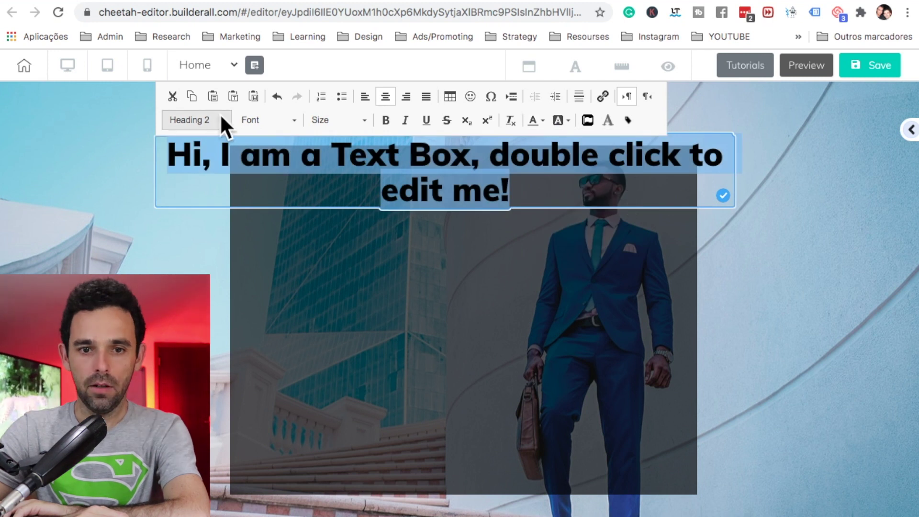
pyautogui.write('FREE TRAI')
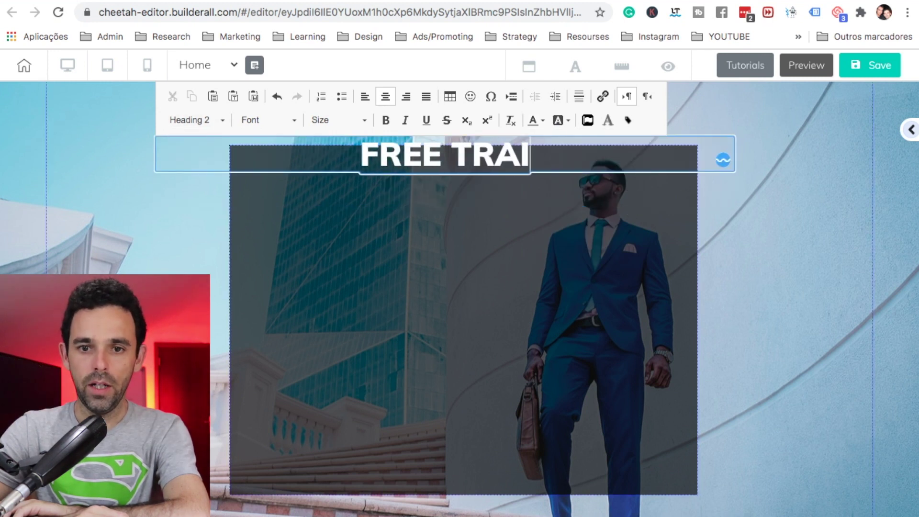
pyautogui.write('NING: How')
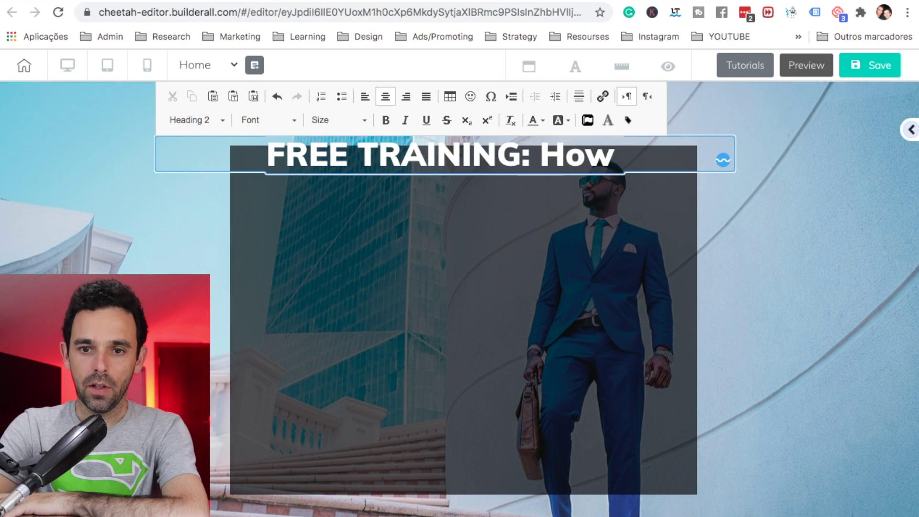
pyautogui.write(' I Went From Zero')
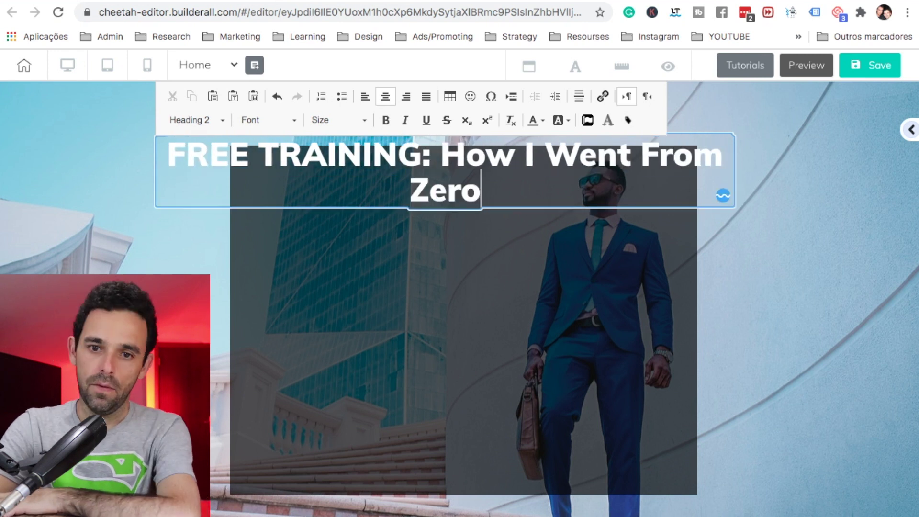
pyautogui.write(' To')
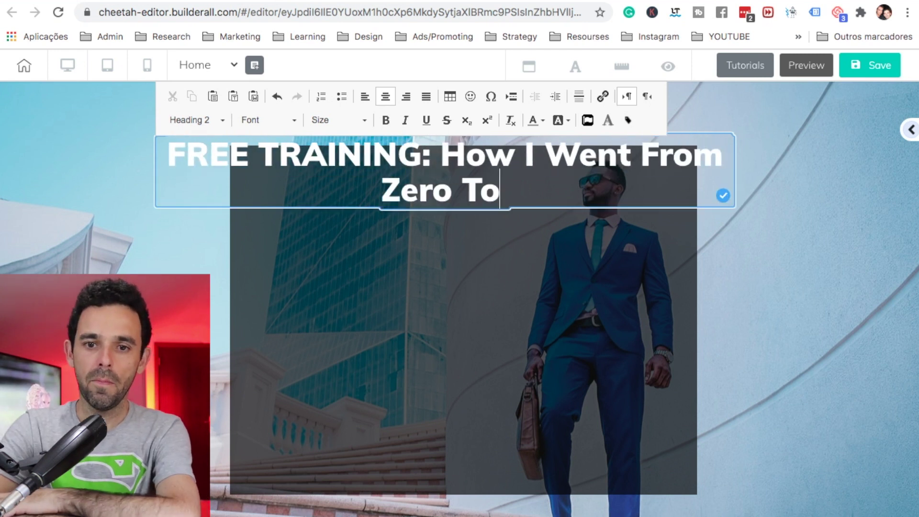
pyautogui.write(' $20,000 Promoting ONE')
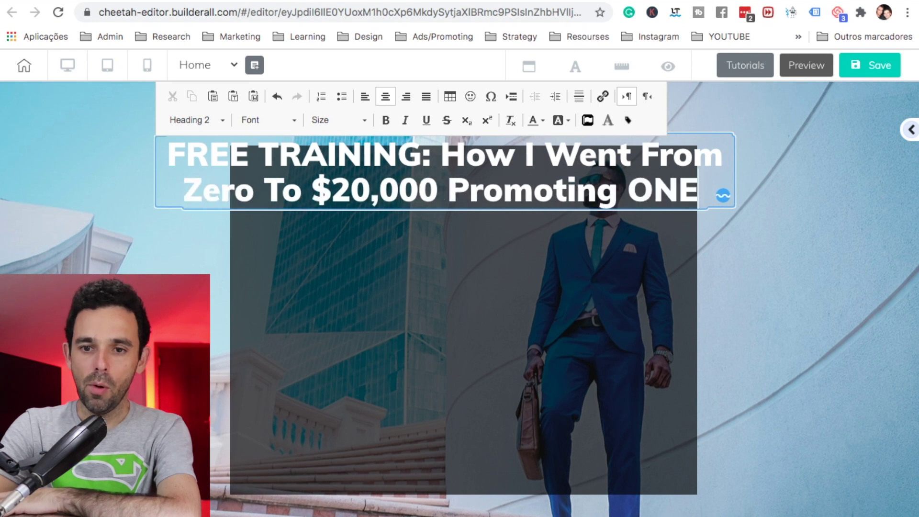
pyautogui.write(' Product')
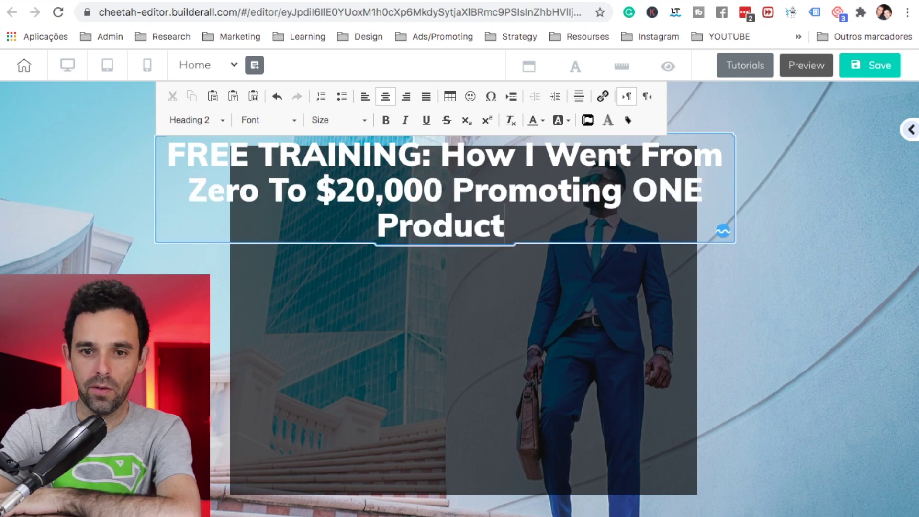
# Step: Underline 'FREE TRAINING:' and put the rest of the headline on a new line
pyautogui.moveTo(542, 165); pyautogui.dragTo(300, 170)
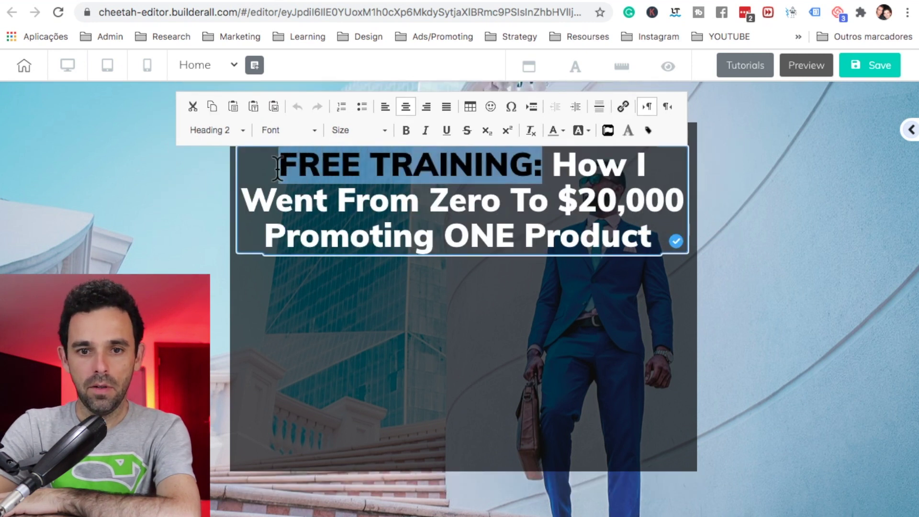
pyautogui.click(443, 132)
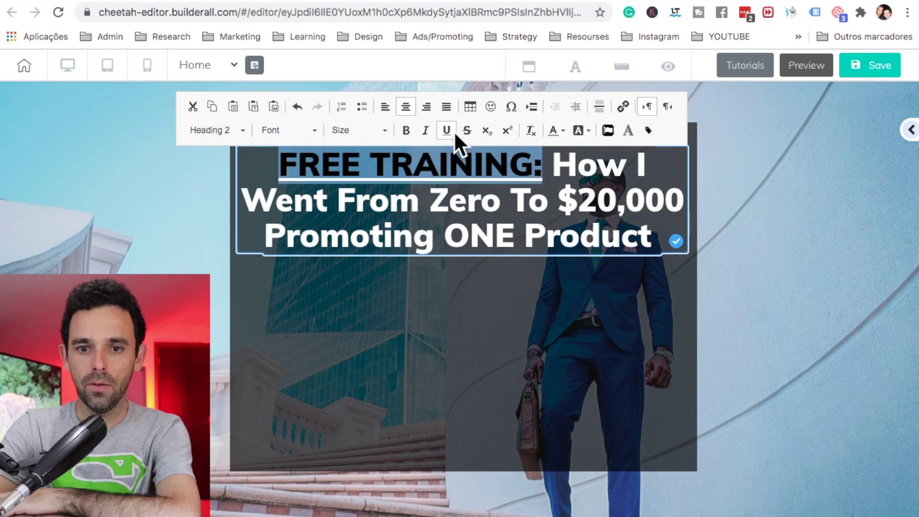
pyautogui.click(555, 164)
pyautogui.hotkey('shift', 'Return')
pyautogui.click(721, 171)
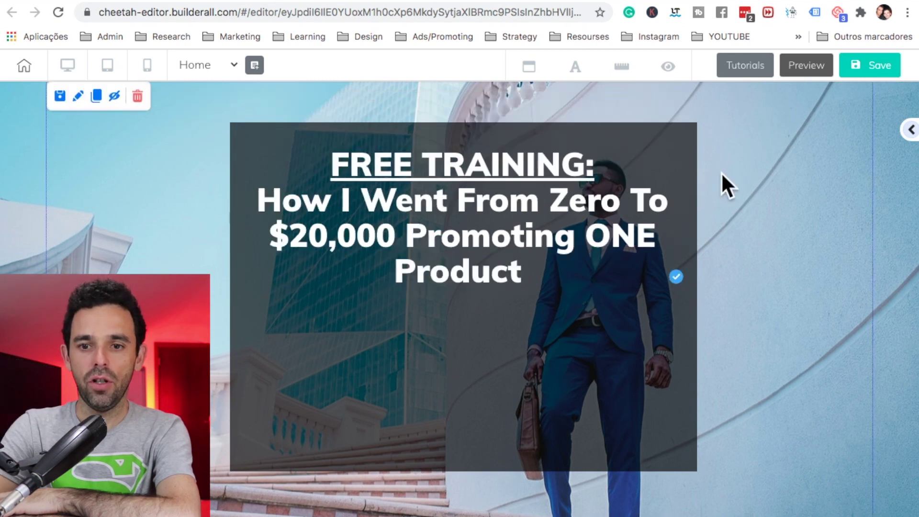
# Step: Shrink the headline text box, then save and publish the site to its cheetah.builderall.com subdomain
pyautogui.click(527, 214)
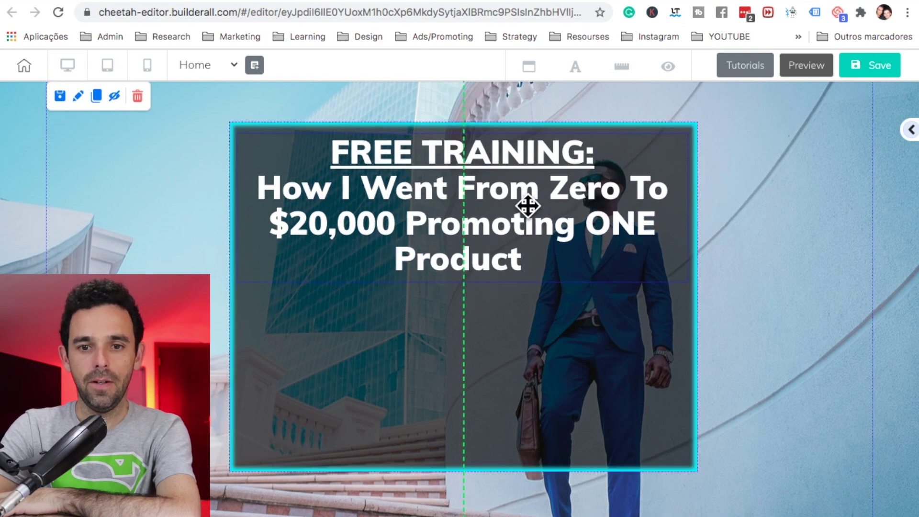
pyautogui.moveTo(688, 293); pyautogui.dragTo(631, 271)
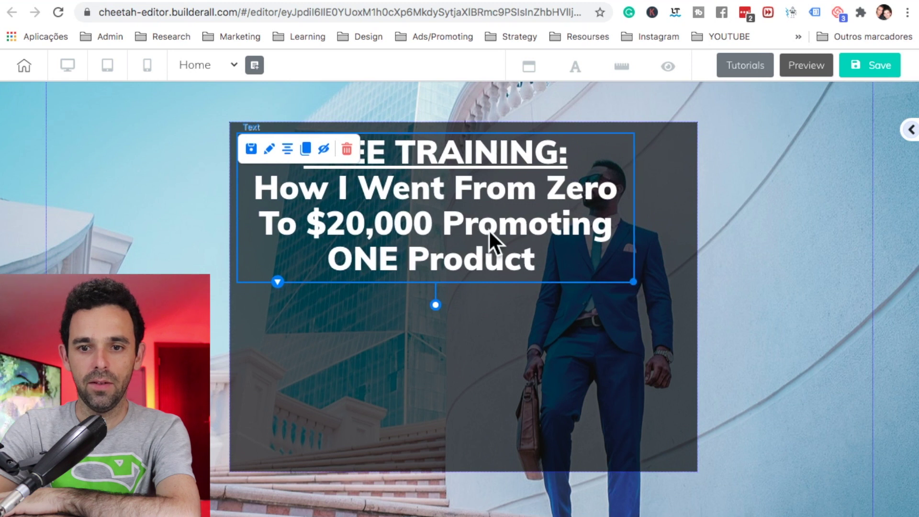
pyautogui.click(870, 67)
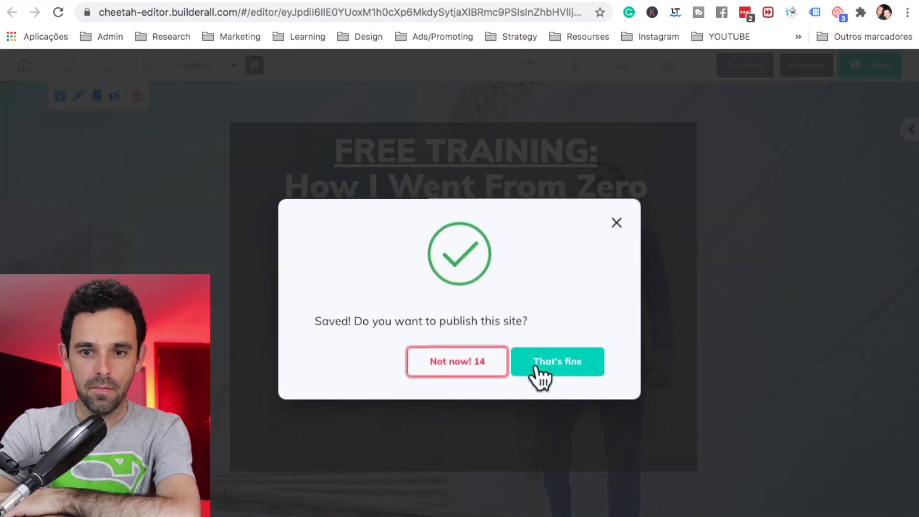
pyautogui.click(536, 364)
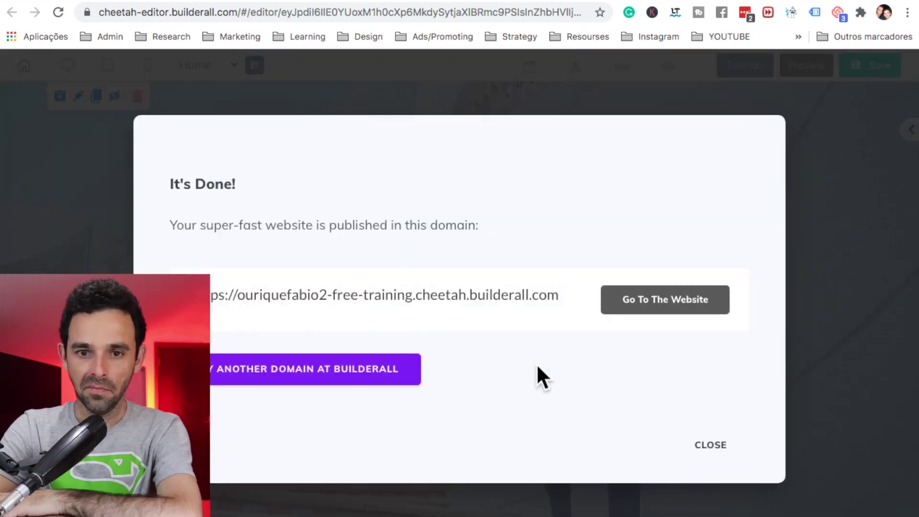
pyautogui.click(700, 456)
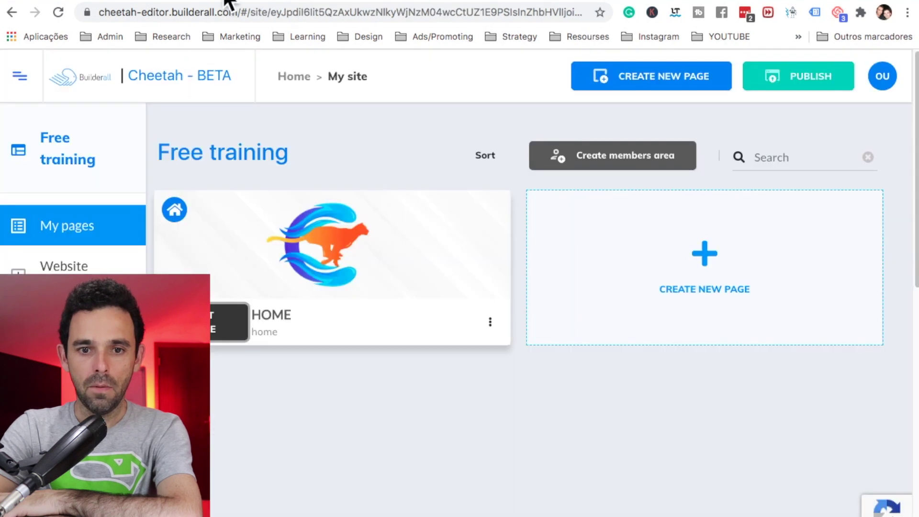
# Step: Go back to all sites and open the published Free Training site's options menu
pyautogui.click(294, 77)
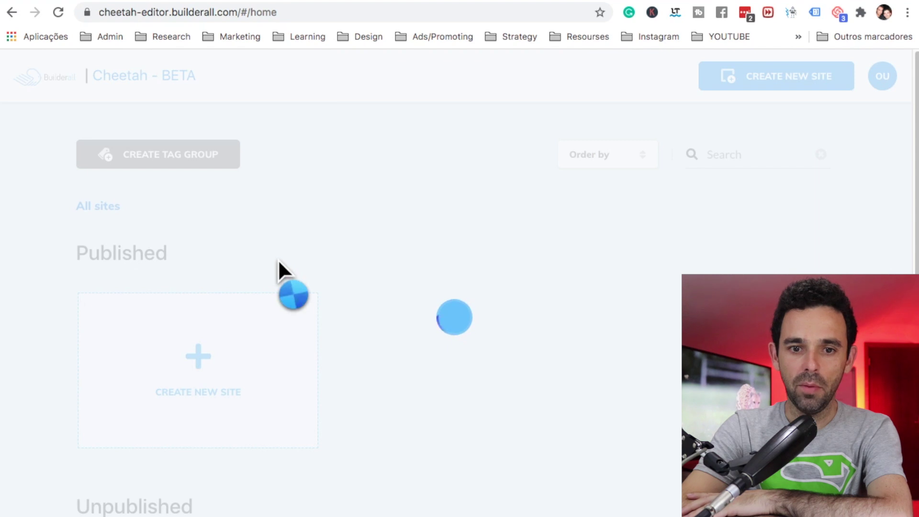
pyautogui.scroll(-10, 280, 260)
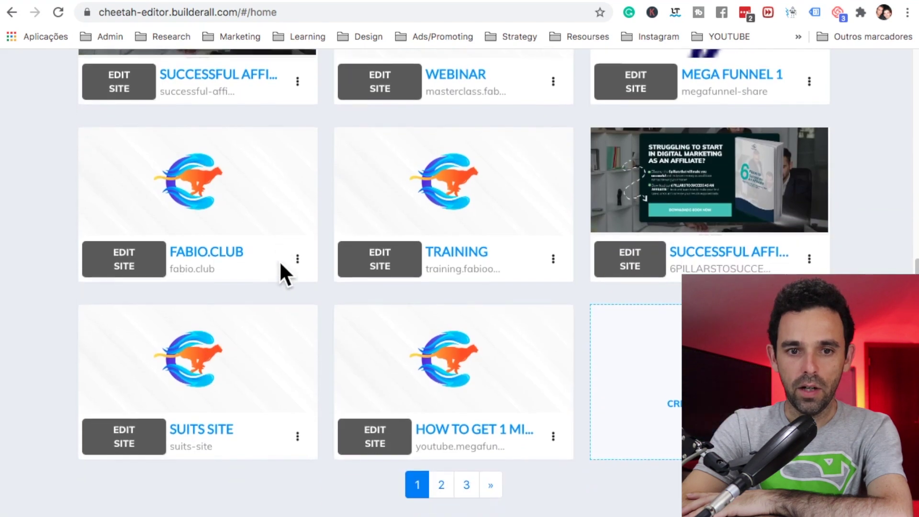
pyautogui.scroll(-5, 279, 261)
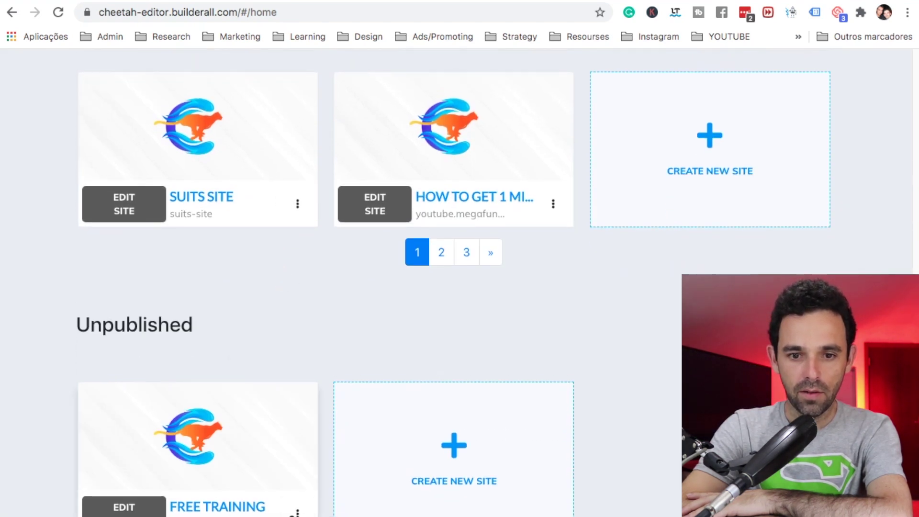
pyautogui.click(298, 512)
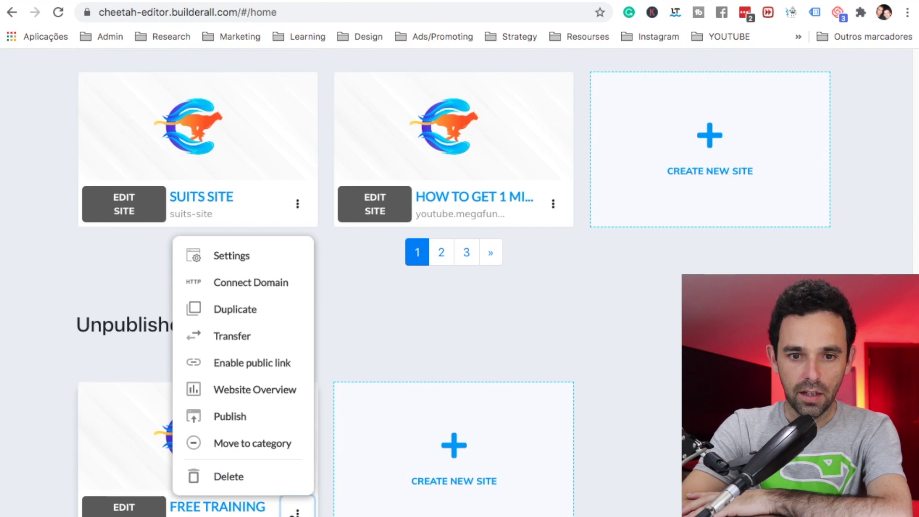
pyautogui.click(247, 443)
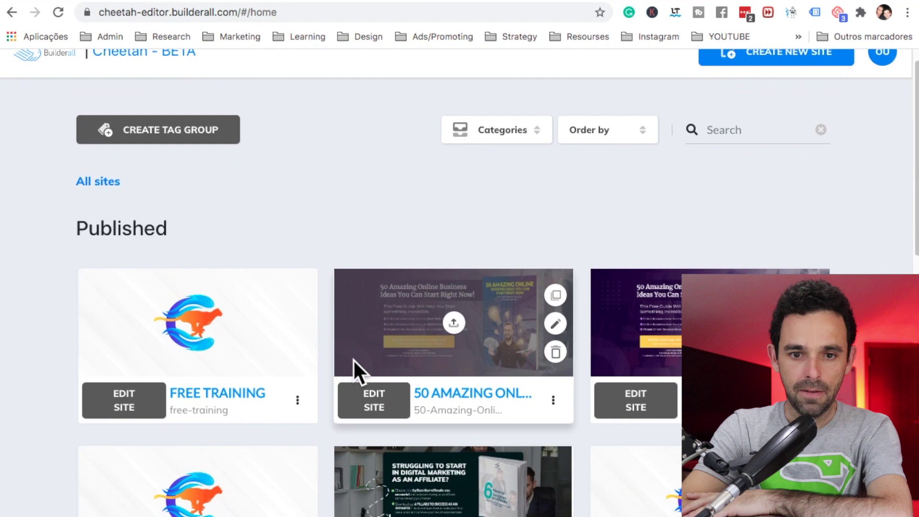
pyautogui.click(297, 399)
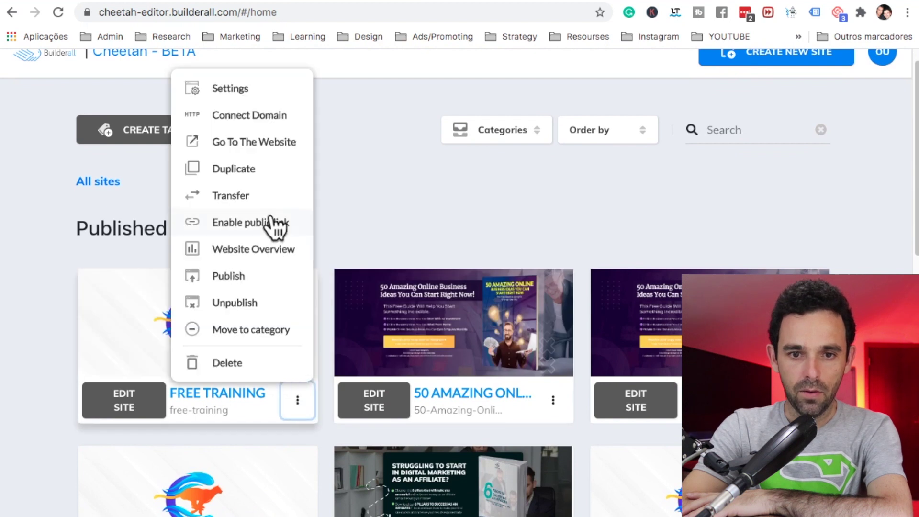
# Step: View the live Free Training page, then close it to return to the office dashboard
pyautogui.click(249, 142)
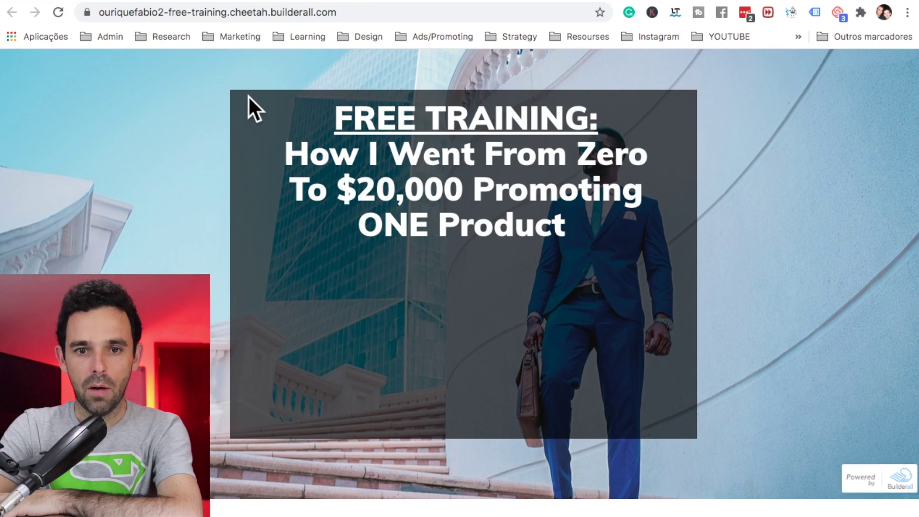
pyautogui.press('super+w')
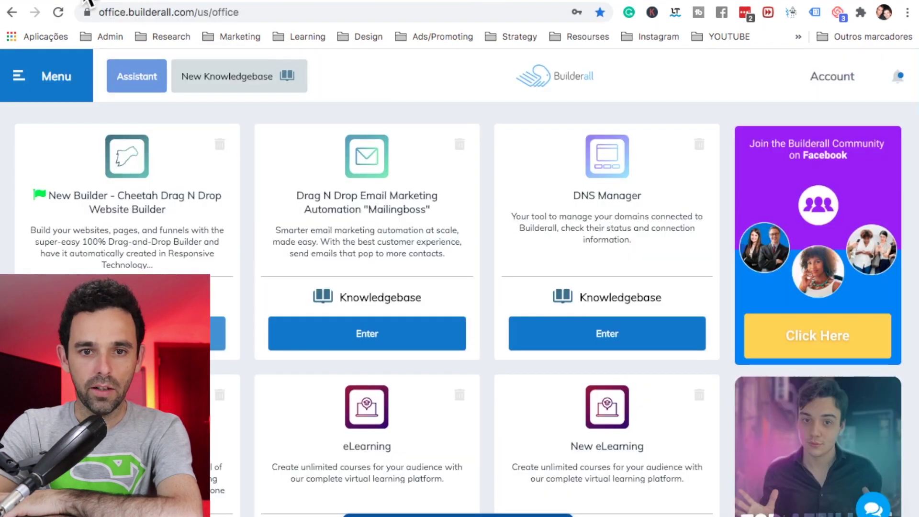
# Step: In MailingBoss, create a subscriber list with name, display name and description 'free training'
pyautogui.click(358, 345)
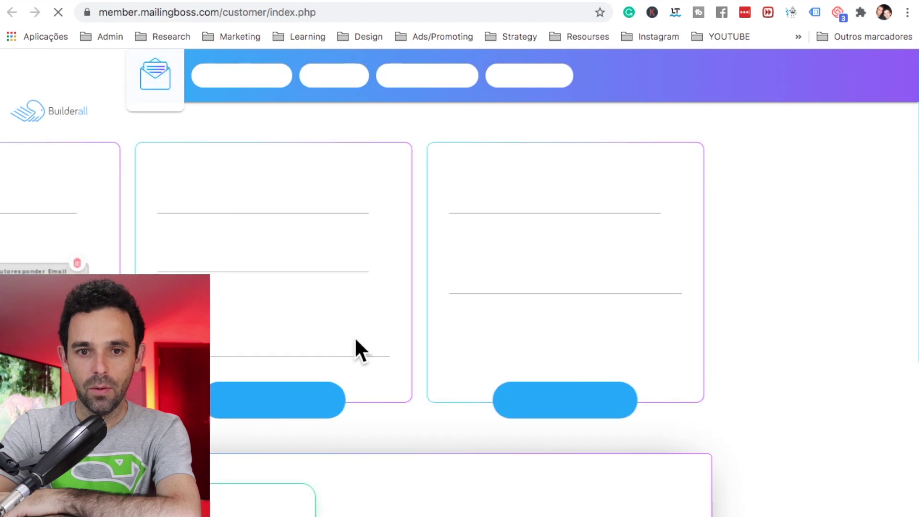
pyautogui.click(370, 198)
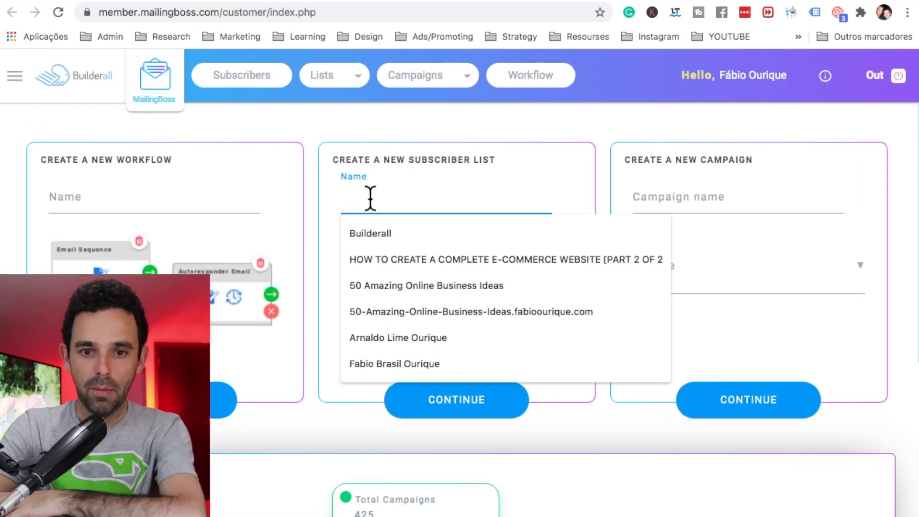
pyautogui.write('free training')
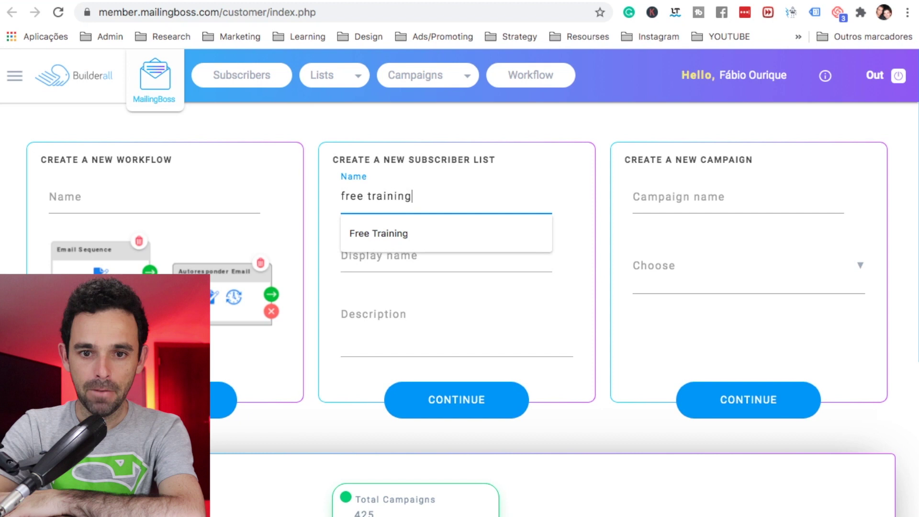
pyautogui.click(371, 264)
pyautogui.write('free training')
pyautogui.press('Tab')
pyautogui.write('free trainin')
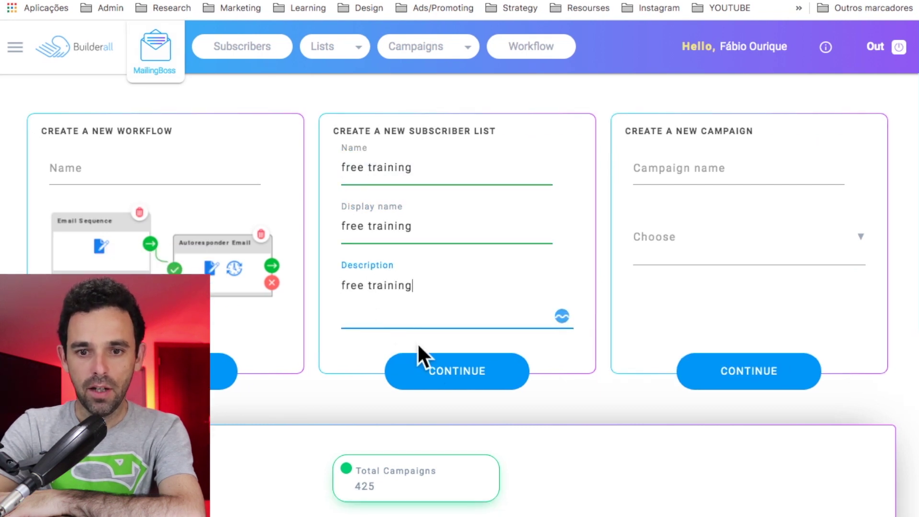
pyautogui.click(439, 377)
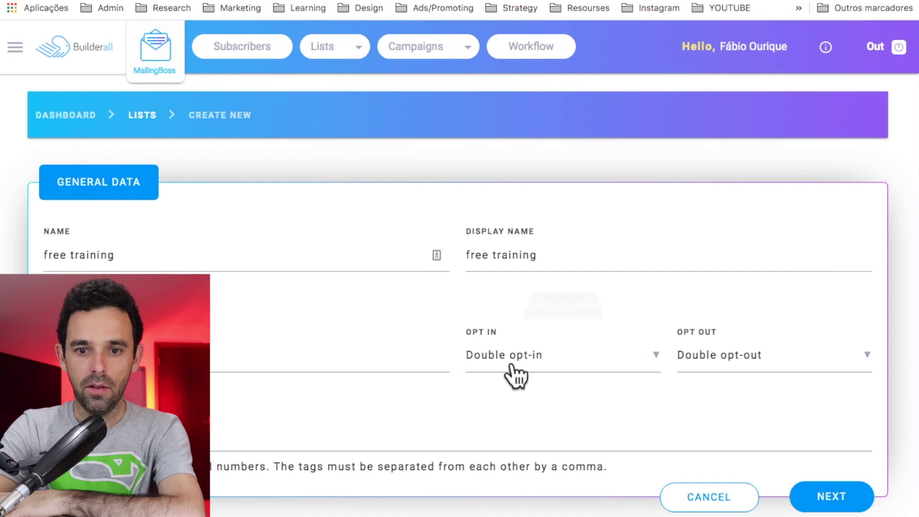
# Step: Set the free training list to single opt-in and single opt-out
pyautogui.click(510, 365)
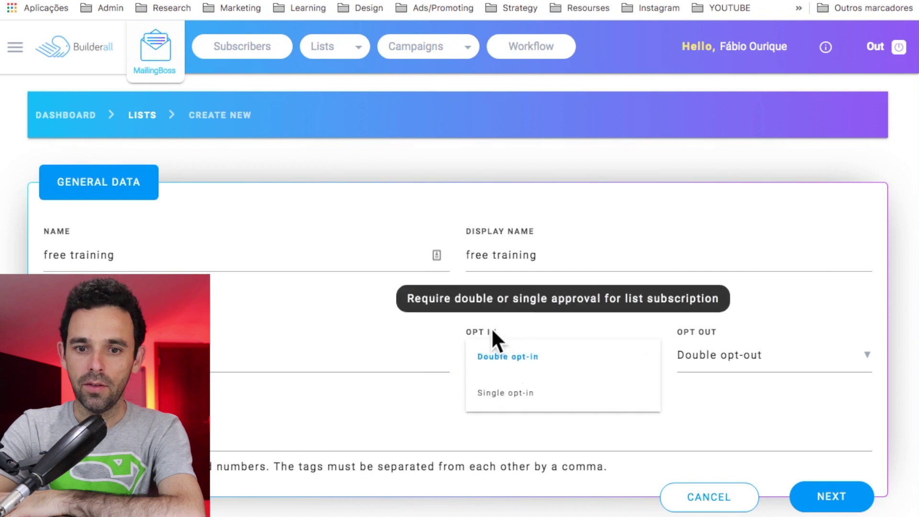
pyautogui.click(510, 397)
pyautogui.click(689, 362)
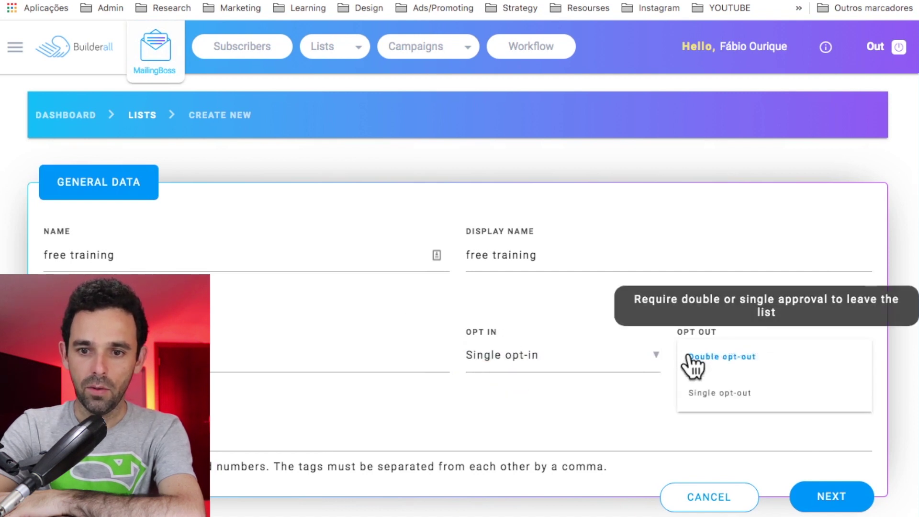
pyautogui.click(699, 393)
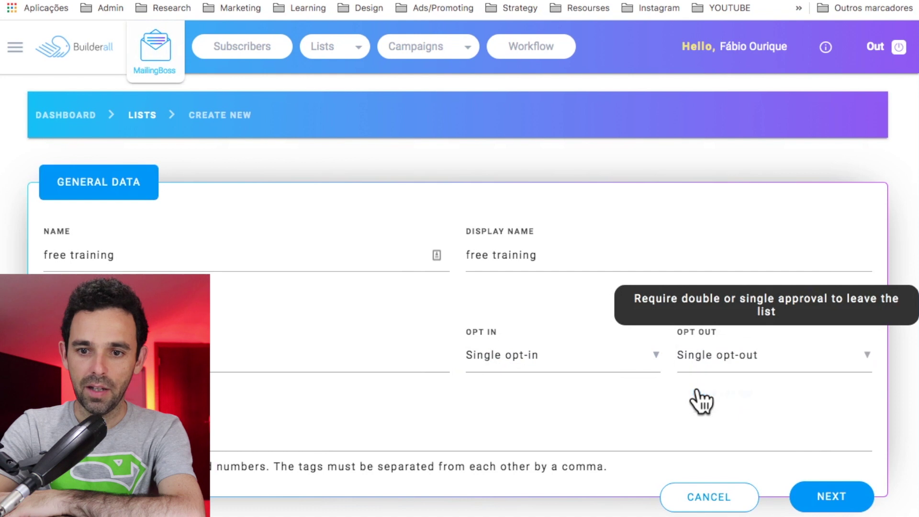
pyautogui.click(822, 496)
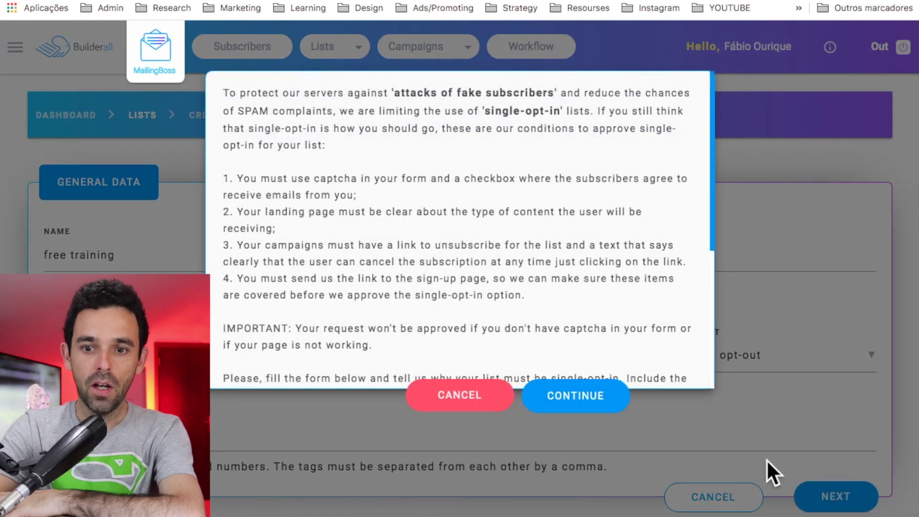
# Step: Paste the landing page URL, justify with 'using single opt-in', and submit the request
pyautogui.scroll(-5, 384, 202)
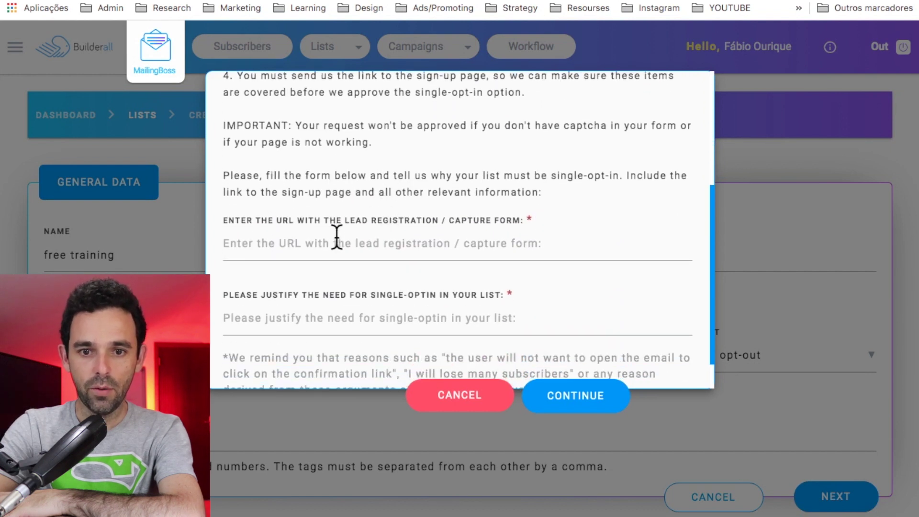
pyautogui.click(334, 239)
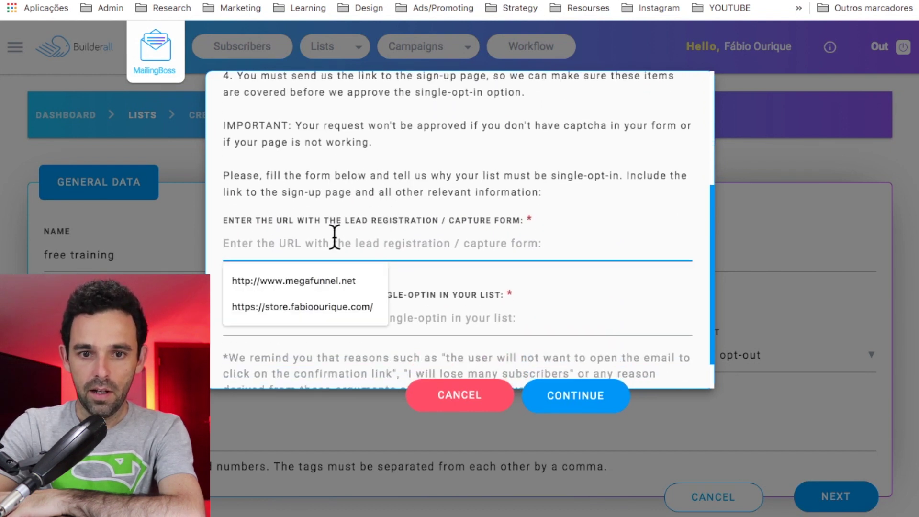
pyautogui.write('https://ouriquefabio2-free-training.cheetah.builderall.com/')
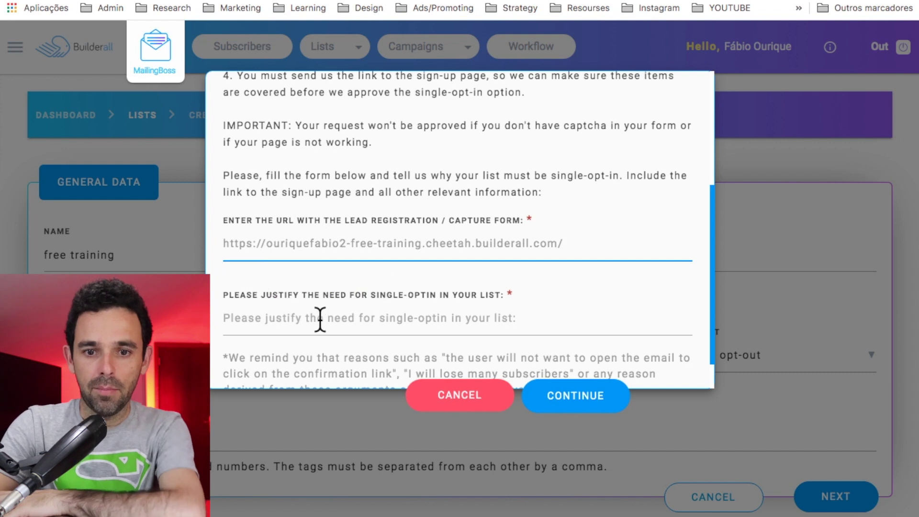
pyautogui.click(318, 318)
pyautogui.scroll(-1, 320, 321)
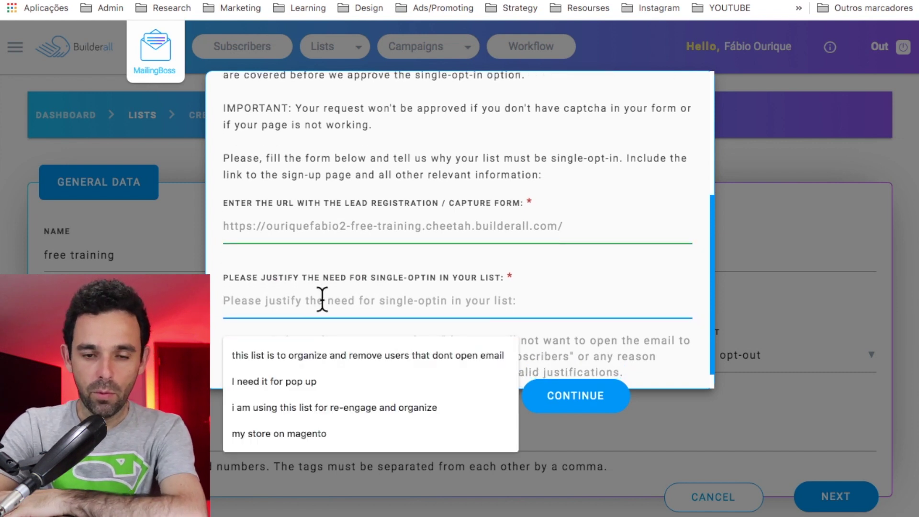
pyautogui.write('using single opt-in')
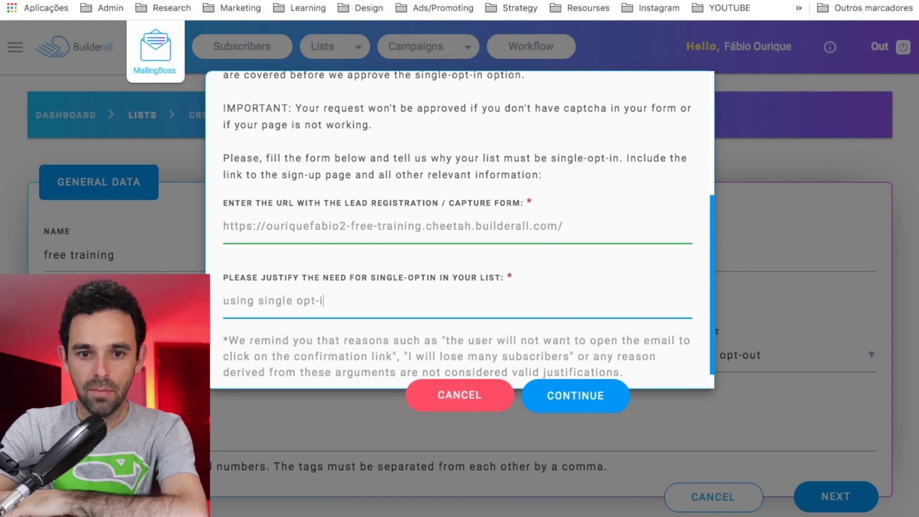
pyautogui.click(559, 403)
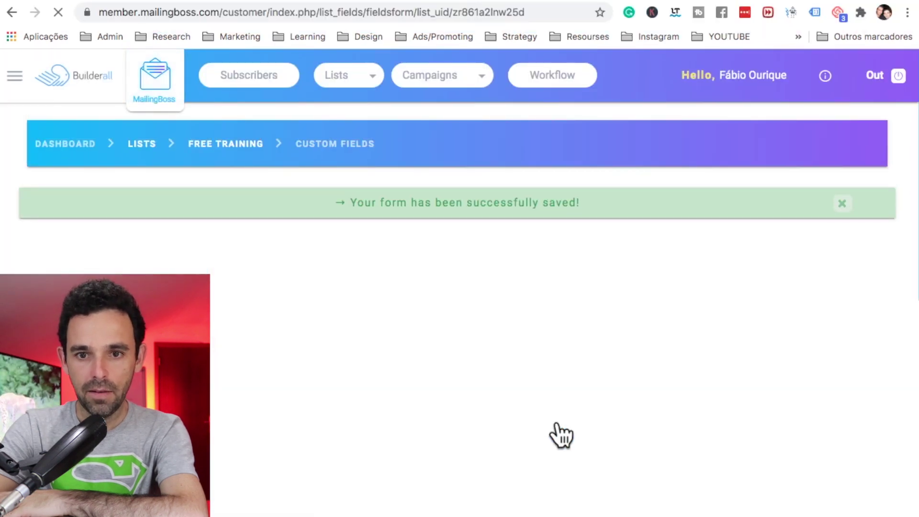
# Step: Save the list's two custom fields and open the free training list's Pages and Emails overview
pyautogui.scroll(-3, 557, 400)
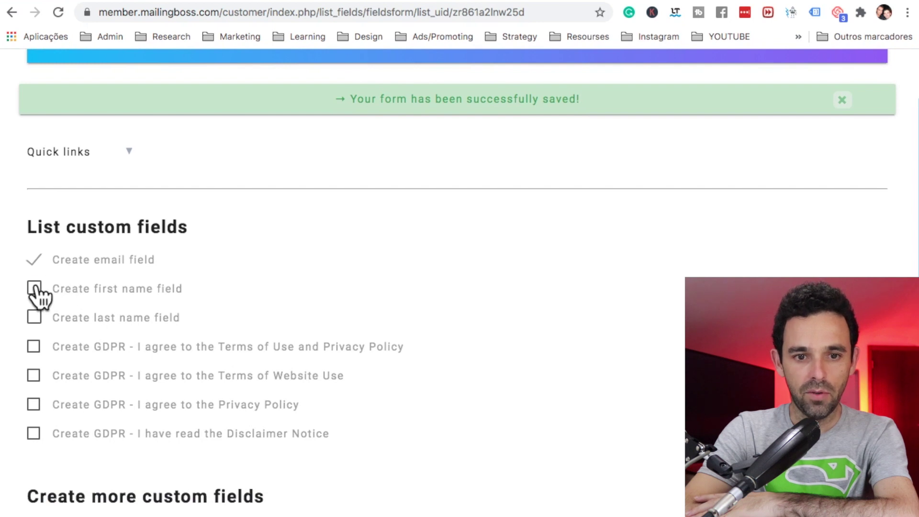
pyautogui.scroll(-10, 290, 396)
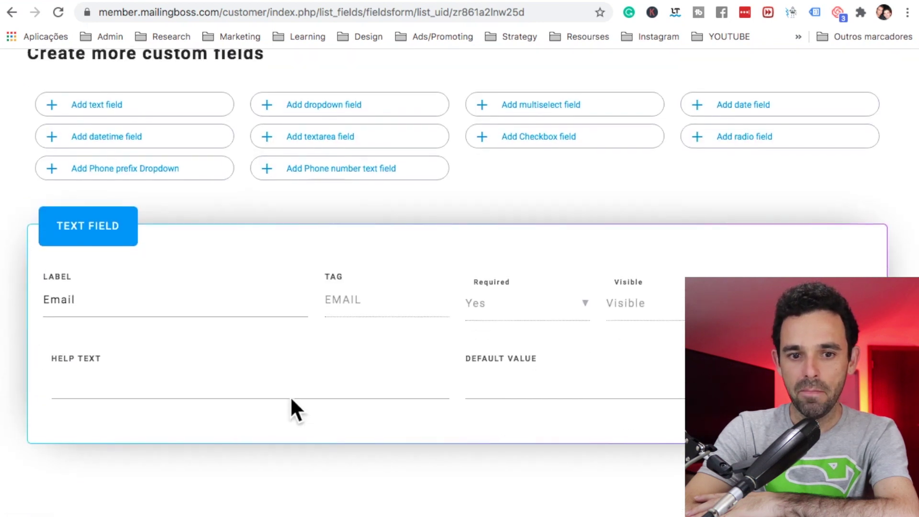
pyautogui.click(785, 495)
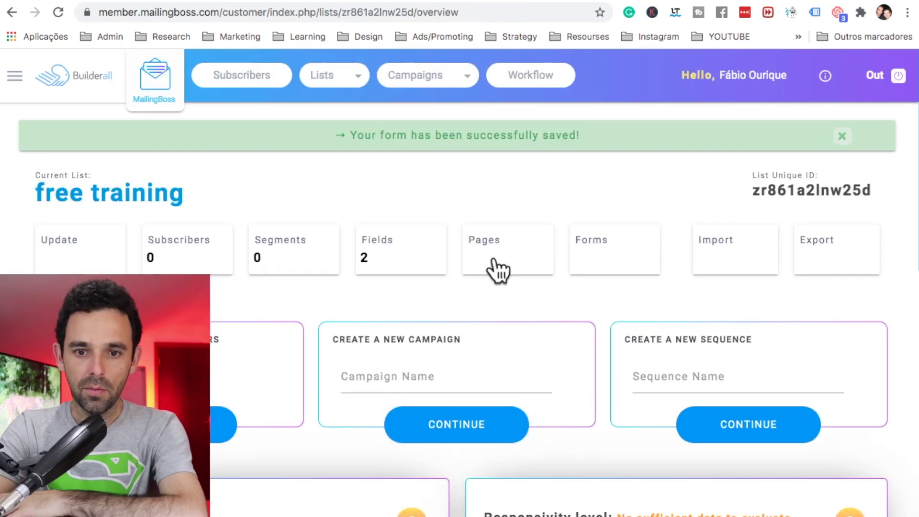
pyautogui.click(502, 268)
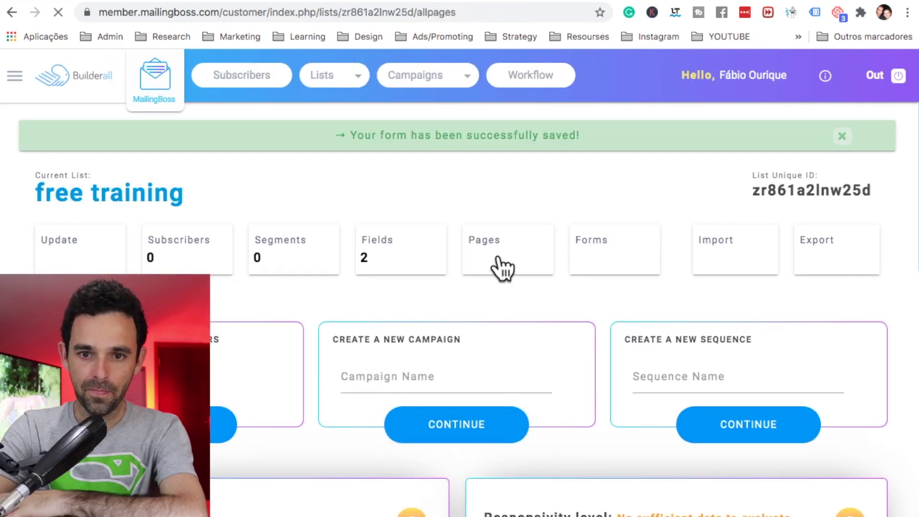
pyautogui.scroll(-3, 417, 417)
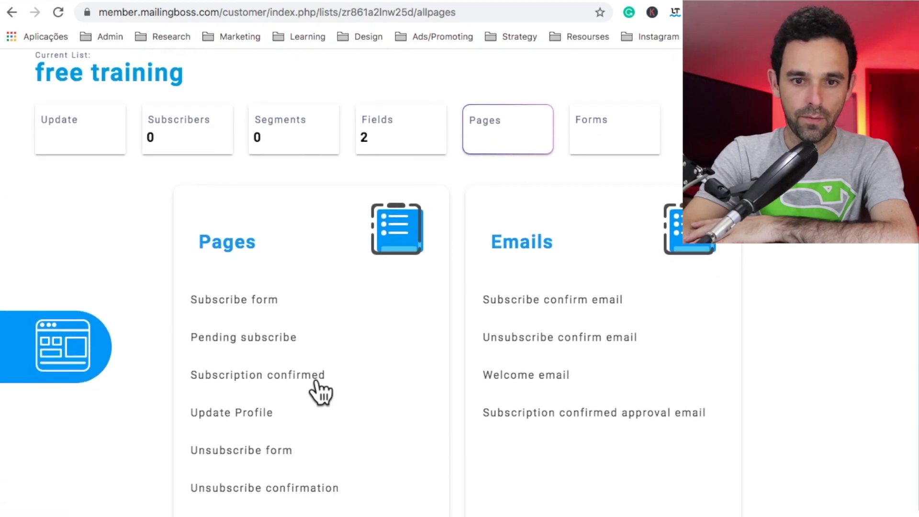
# Step: Open MailingBoss's Subscription confirmed page settings and select its redirect URL field
pyautogui.click(287, 378)
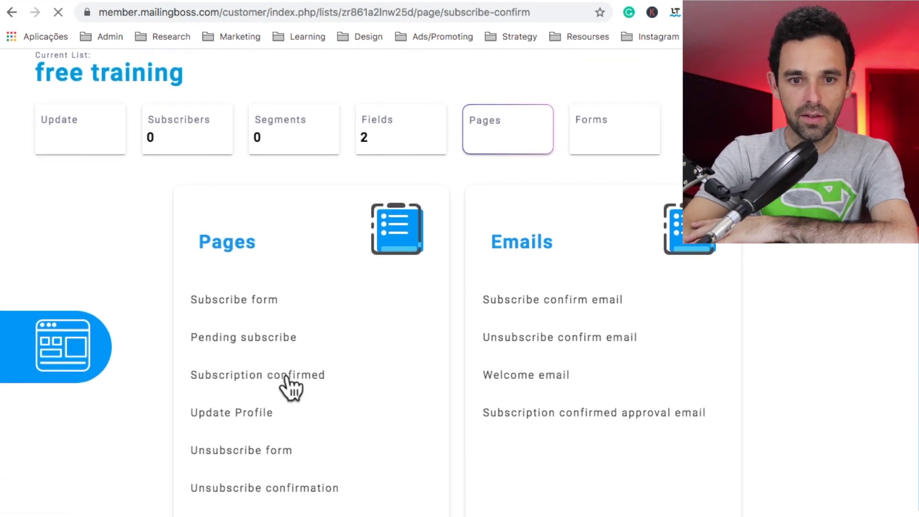
pyautogui.scroll(-8, 291, 388)
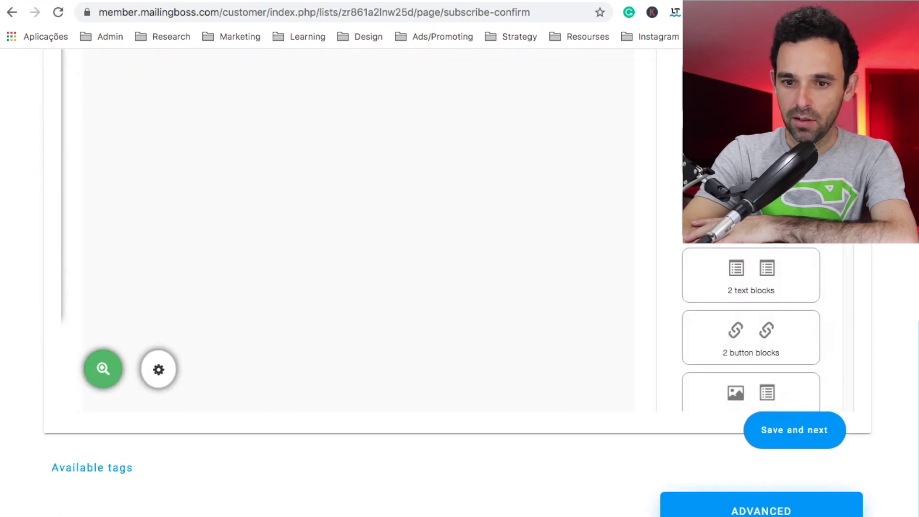
pyautogui.scroll(-7, 458, 282)
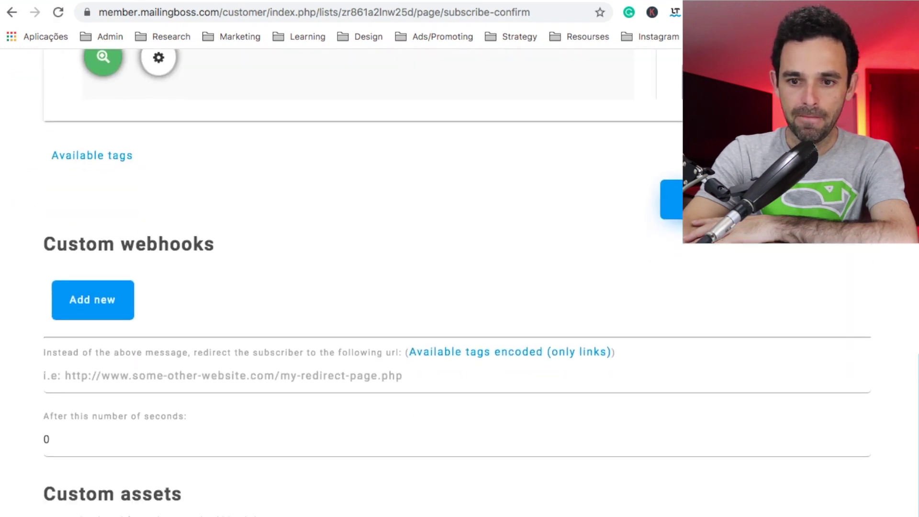
pyautogui.click(216, 369)
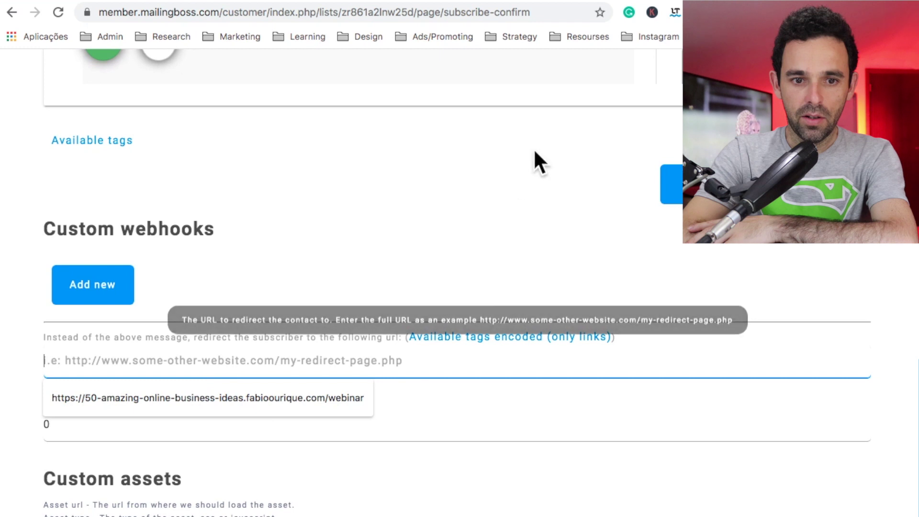
pyautogui.press('Escape')
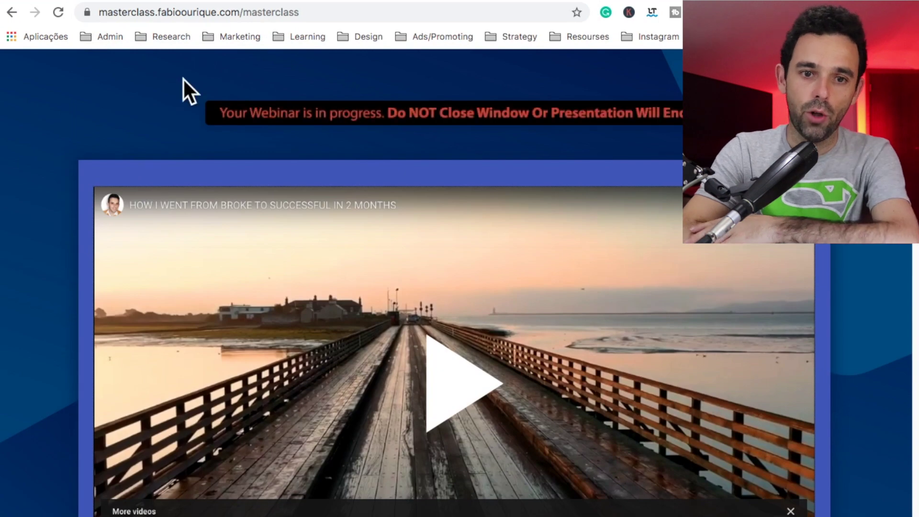
# Step: Paste the masterclass webinar page address into the Subscription confirmed redirect URL field
pyautogui.scroll(-20, 156, 102)
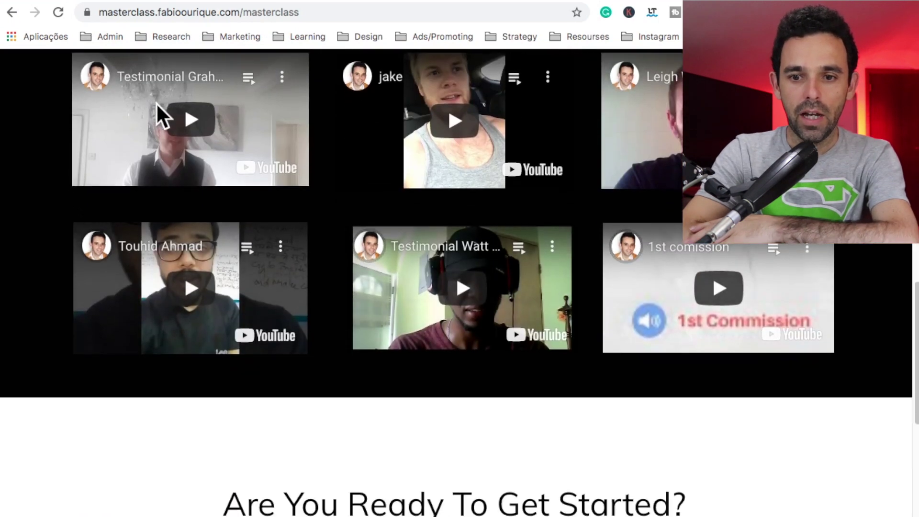
pyautogui.scroll(20, 161, 116)
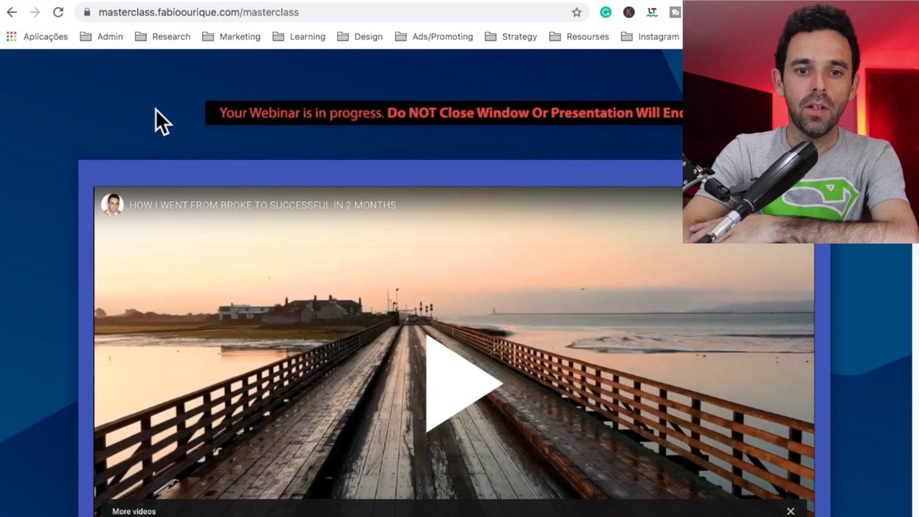
pyautogui.click(185, 12)
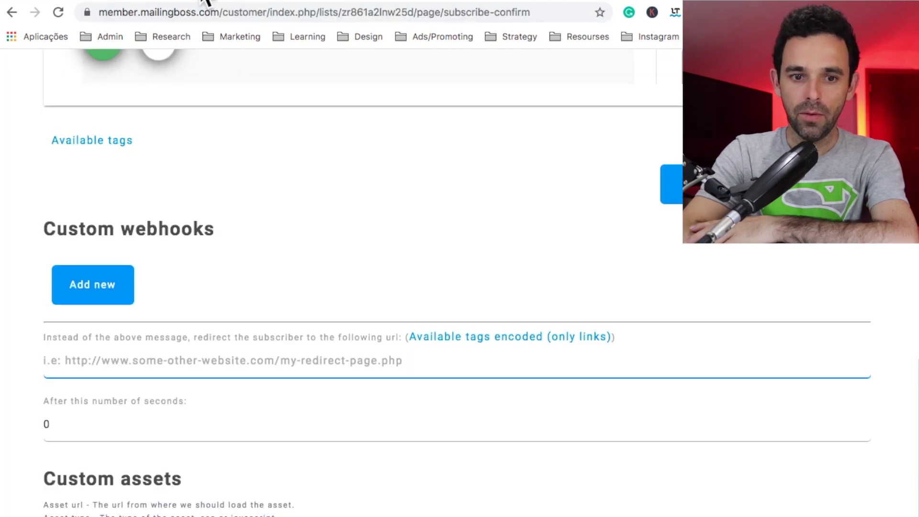
pyautogui.click(195, 357)
pyautogui.write('https://masterclass.fabioourique.com/masterclass')
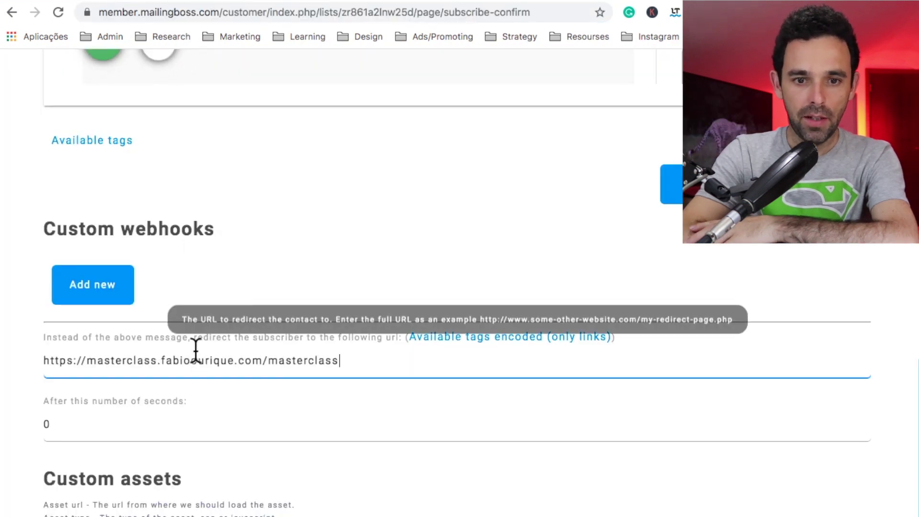
pyautogui.scroll(-2, 195, 353)
pyautogui.scroll(5, 195, 351)
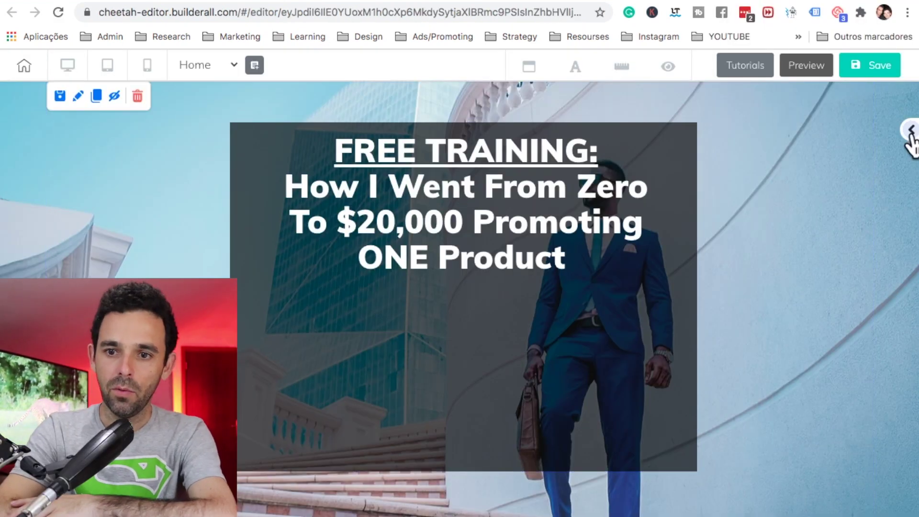
# Step: Drag the red REGISTER NOW form from Elements > Email Marketing Form onto the canvas
pyautogui.click(912, 131)
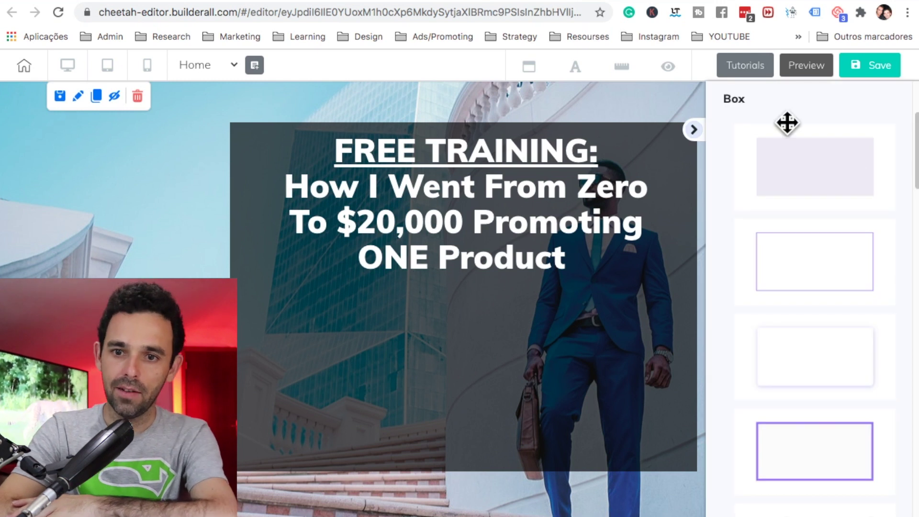
pyautogui.scroll(3, 786, 123)
pyautogui.click(737, 214)
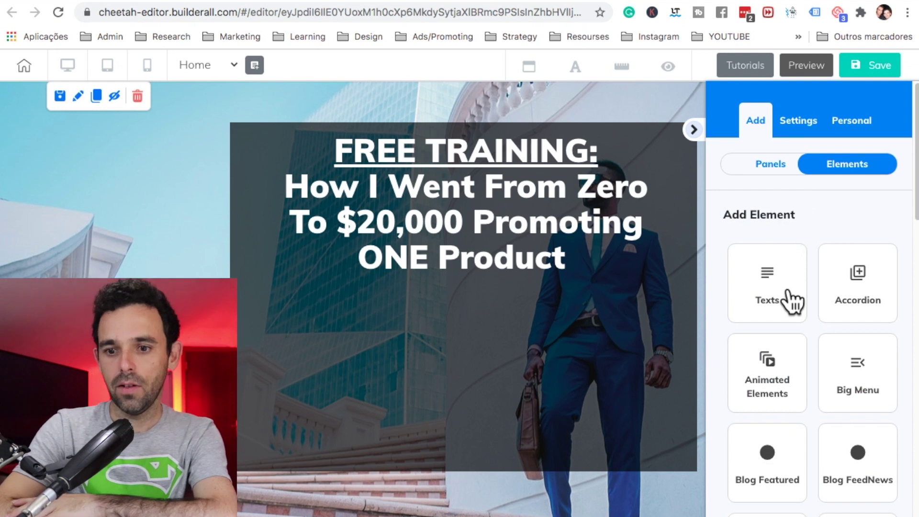
pyautogui.scroll(-2, 792, 302)
pyautogui.scroll(-6, 792, 301)
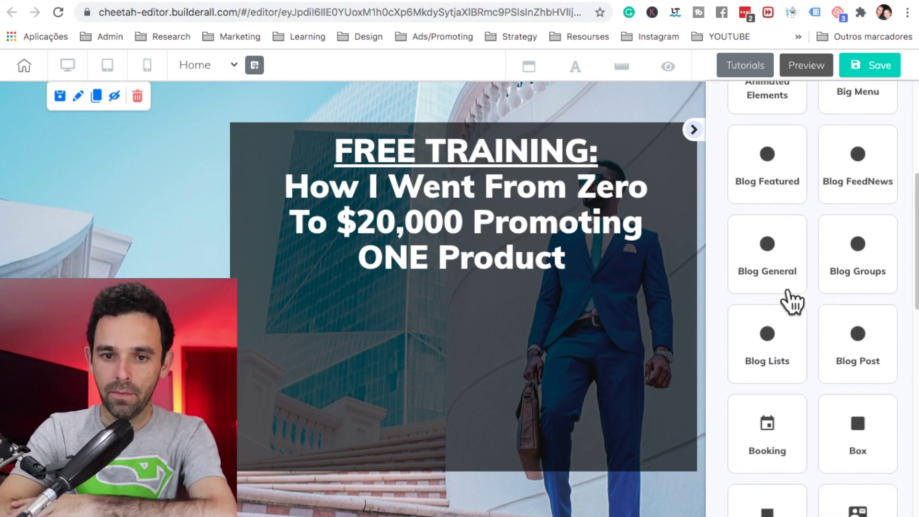
pyautogui.scroll(-3, 830, 376)
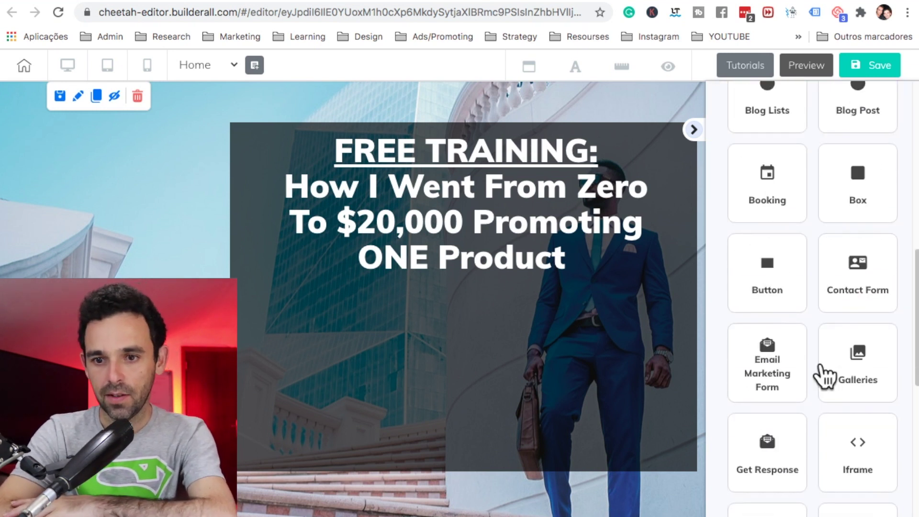
pyautogui.click(783, 366)
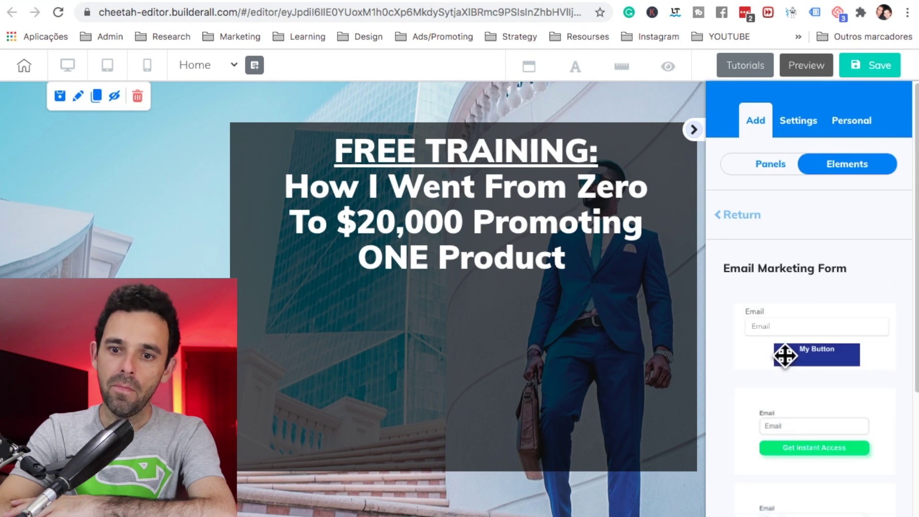
pyautogui.scroll(-4, 785, 355)
pyautogui.scroll(-1, 785, 355)
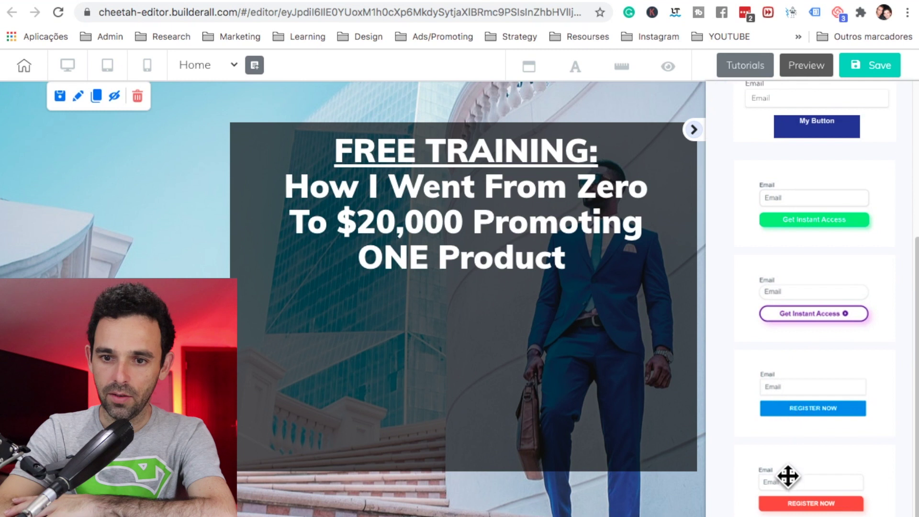
pyautogui.moveTo(788, 490); pyautogui.dragTo(130, 277)
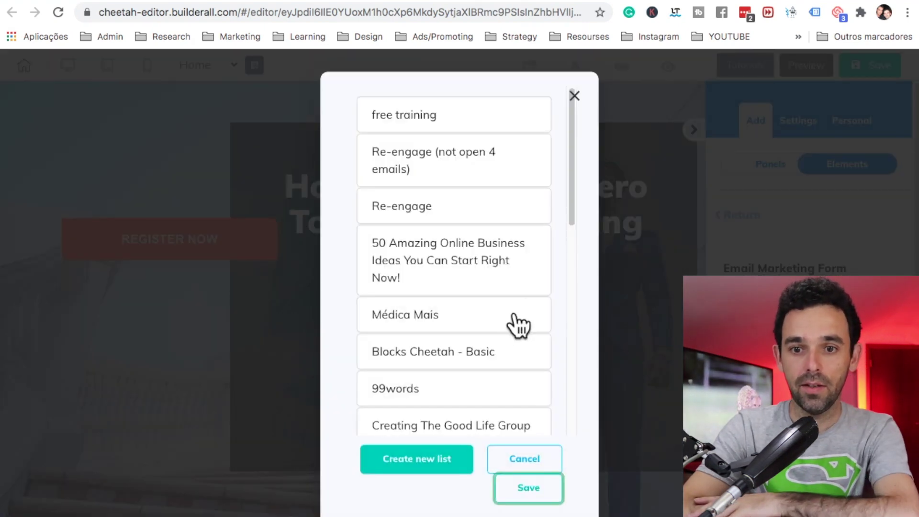
# Step: Link the form to the free training list, move it under the headline, and open its settings
pyautogui.click(430, 126)
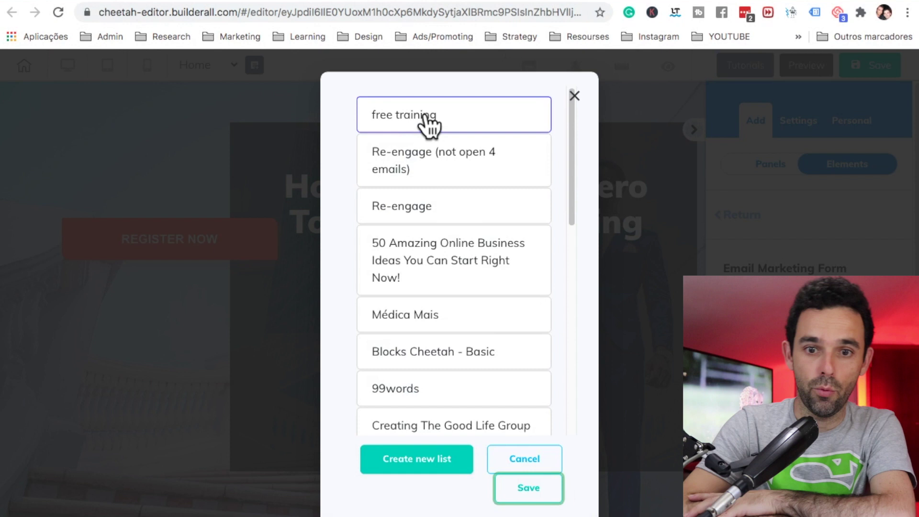
pyautogui.click(528, 493)
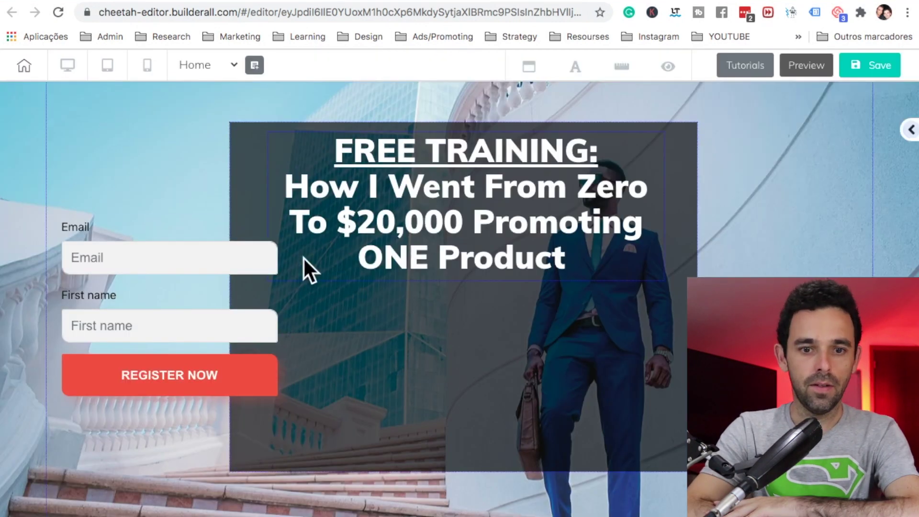
pyautogui.moveTo(237, 339); pyautogui.dragTo(496, 382)
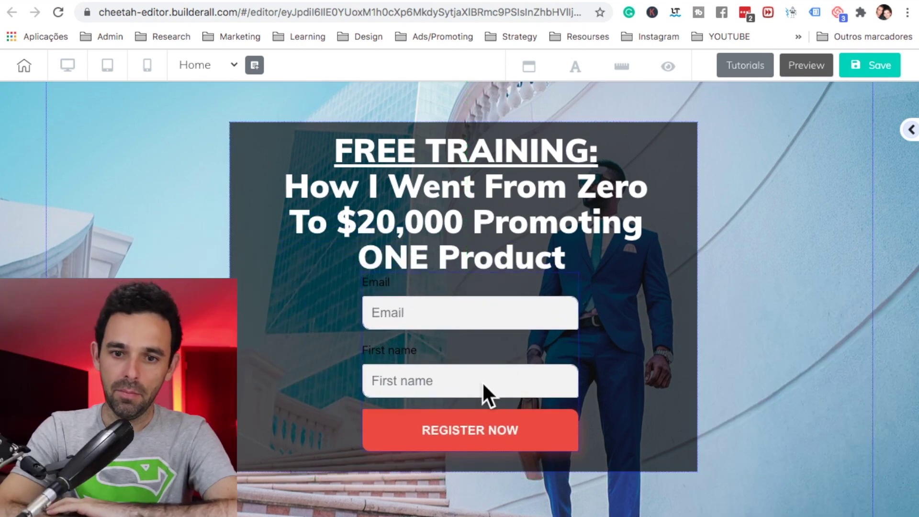
pyautogui.click(485, 386)
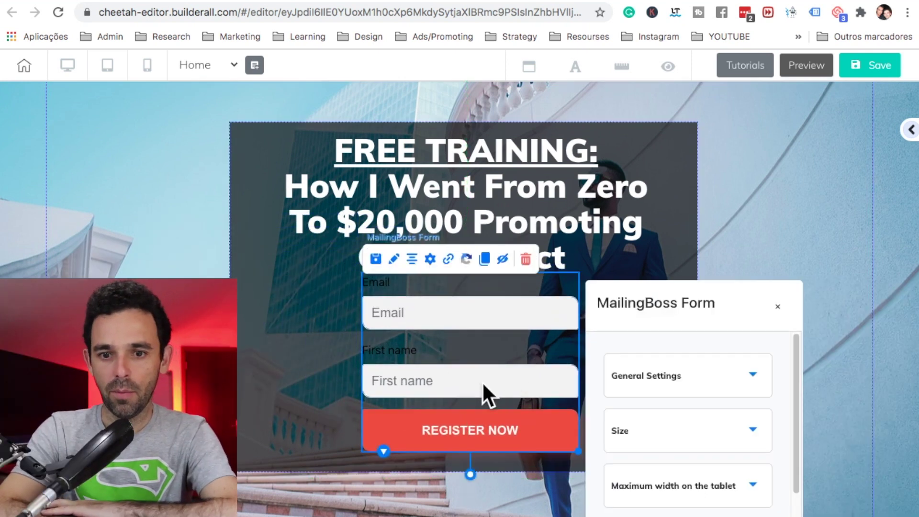
pyautogui.moveTo(664, 302); pyautogui.dragTo(706, 103)
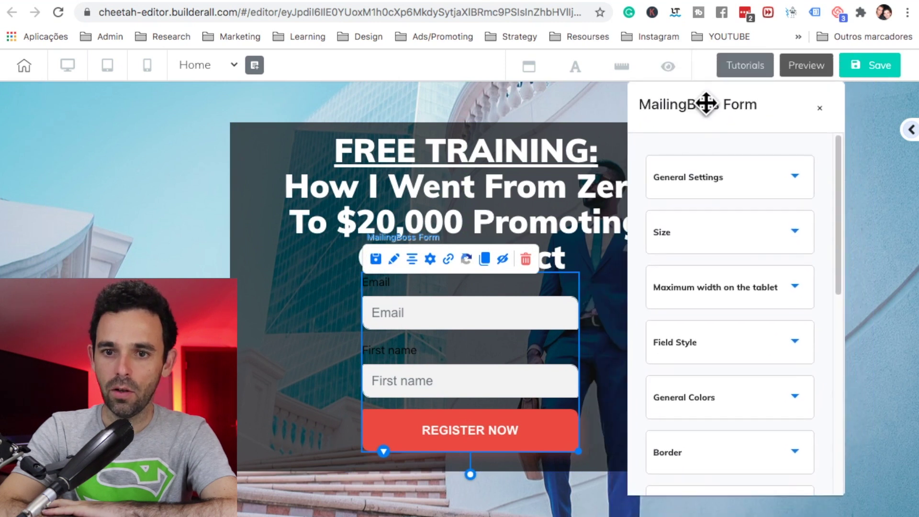
# Step: Turn off Show Label and widen the signup form inside the dark box
pyautogui.click(717, 189)
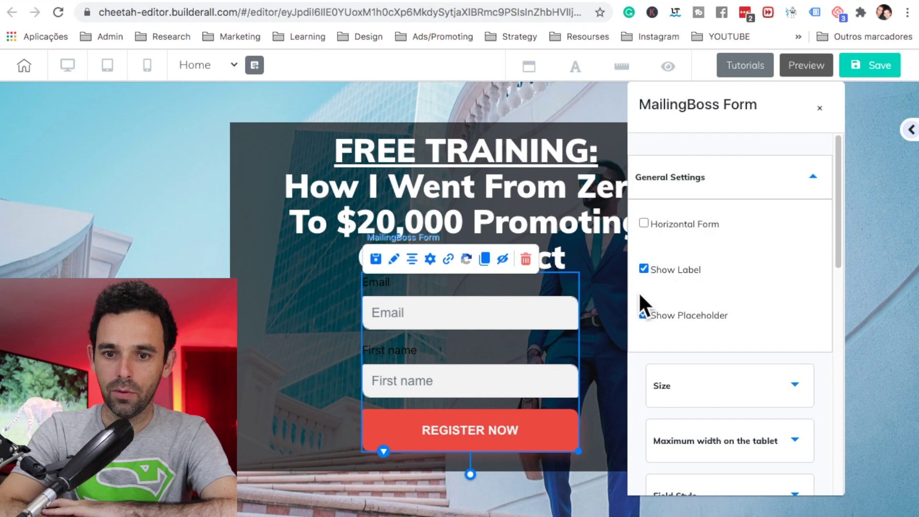
pyautogui.click(643, 269)
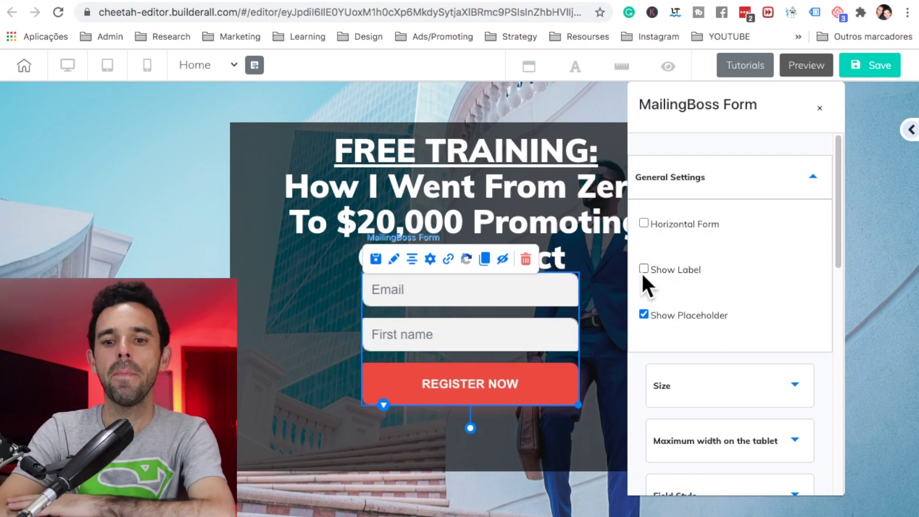
pyautogui.moveTo(514, 362); pyautogui.dragTo(445, 390)
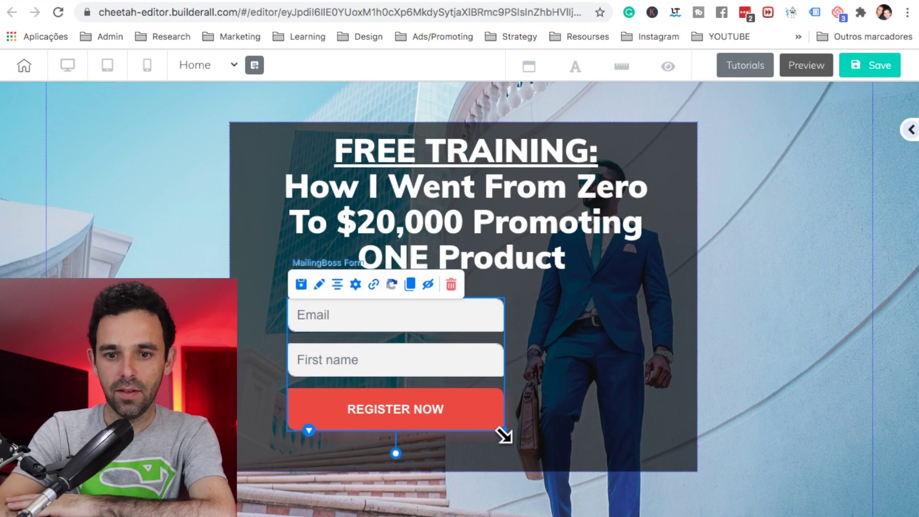
pyautogui.moveTo(504, 435); pyautogui.dragTo(652, 441)
pyautogui.click(472, 338)
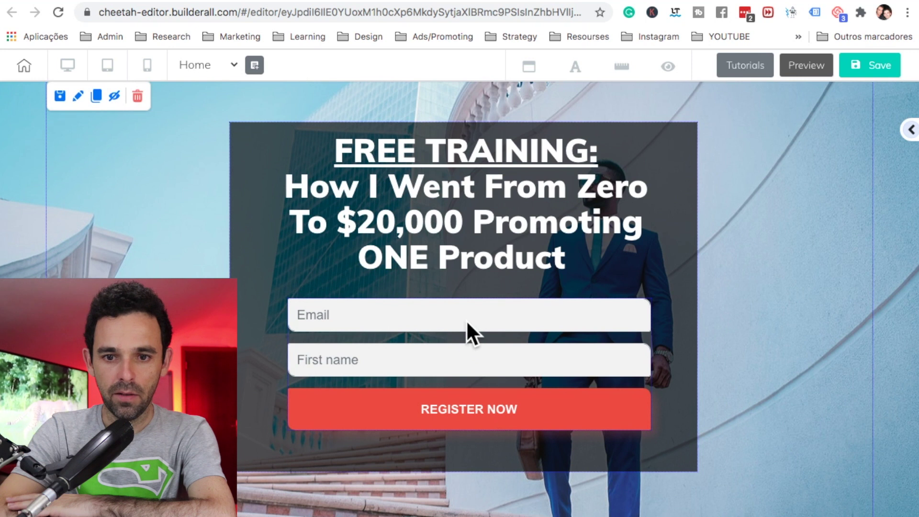
# Step: Centre the signup form, the headline and the dark box on the page
pyautogui.click(467, 320)
pyautogui.click(332, 285)
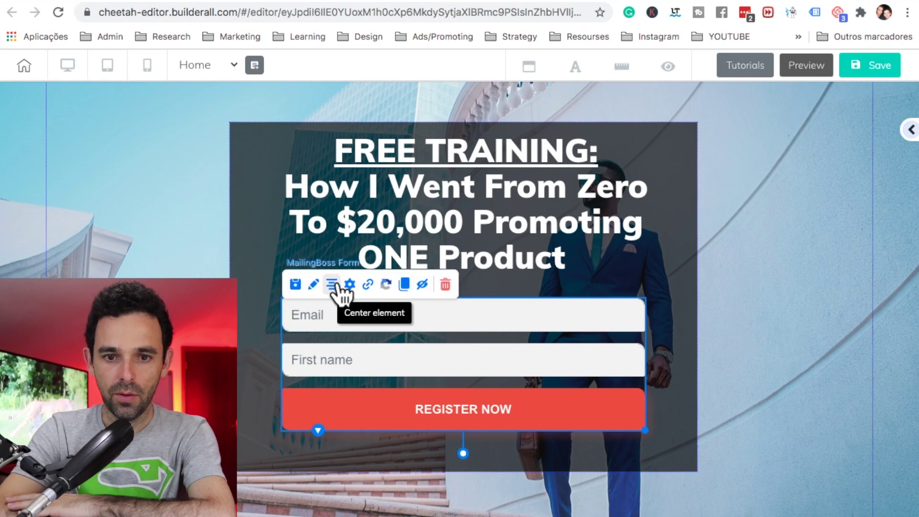
pyautogui.click(425, 235)
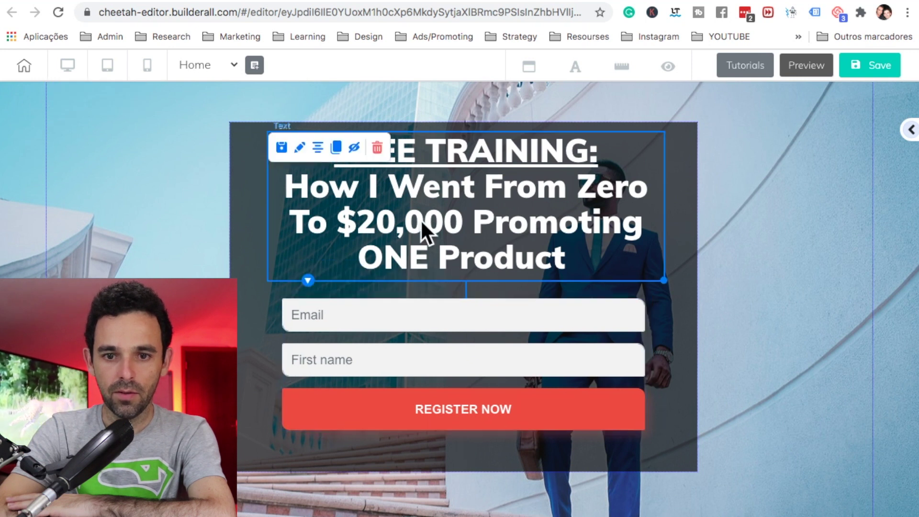
pyautogui.click(318, 149)
pyautogui.click(242, 234)
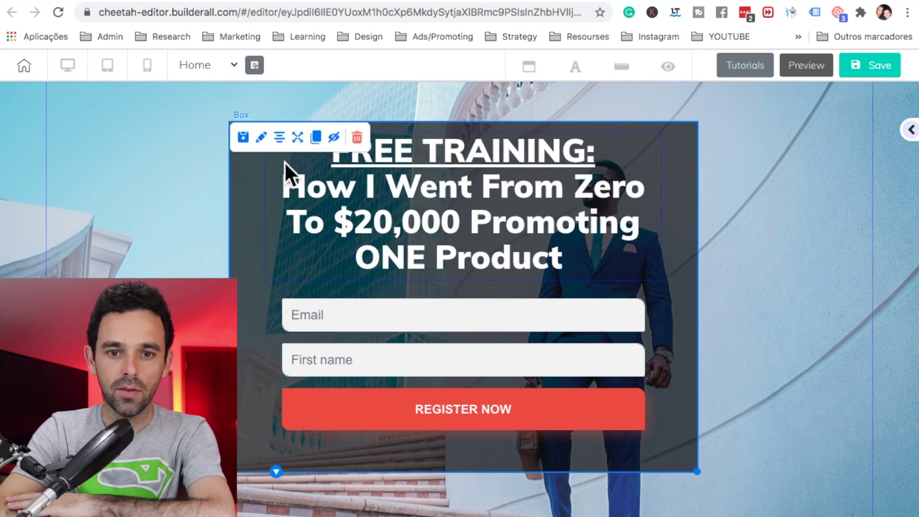
pyautogui.click(278, 139)
pyautogui.click(181, 266)
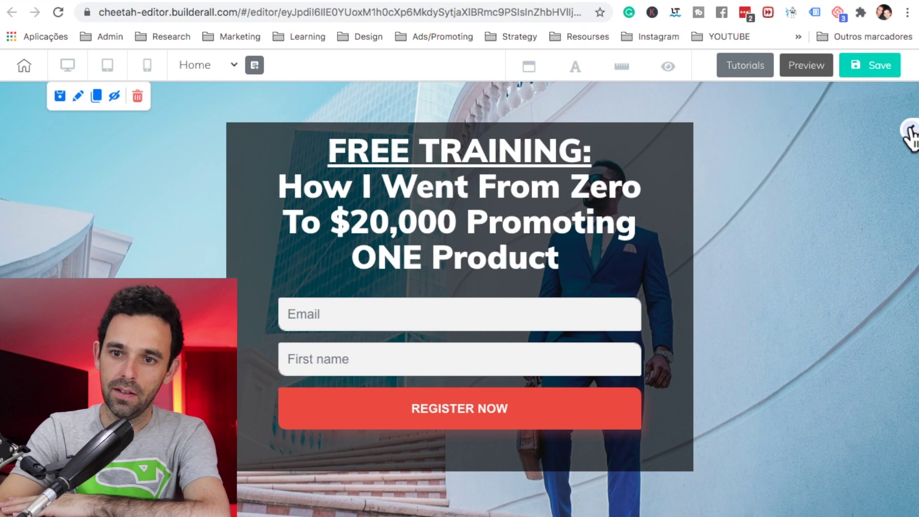
pyautogui.click(911, 132)
pyautogui.click(809, 165)
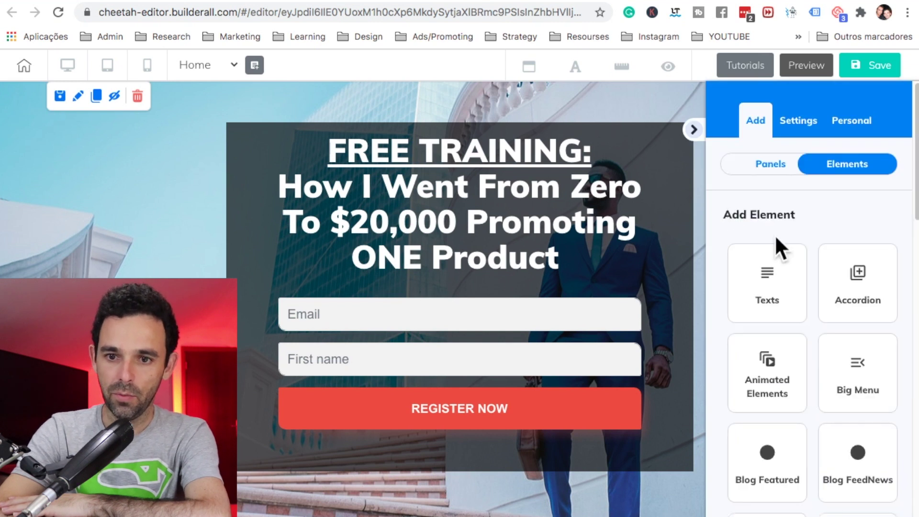
# Step: Add a Text paragraph below the REGISTER NOW button
pyautogui.click(785, 299)
pyautogui.scroll(-2, 780, 299)
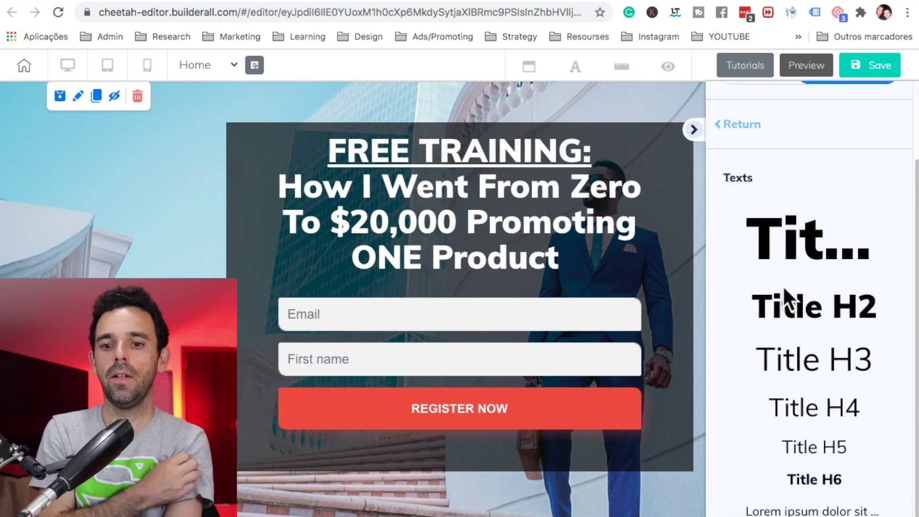
pyautogui.moveTo(764, 509); pyautogui.dragTo(409, 446)
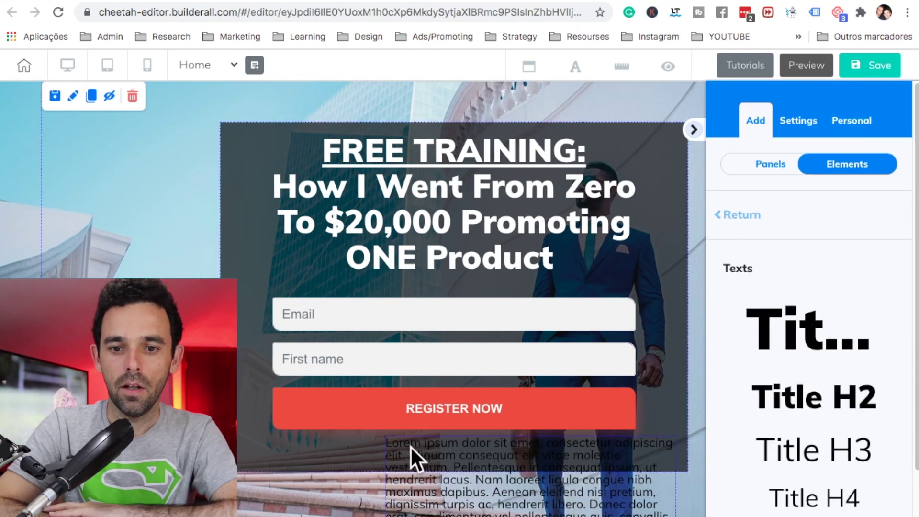
pyautogui.click(691, 131)
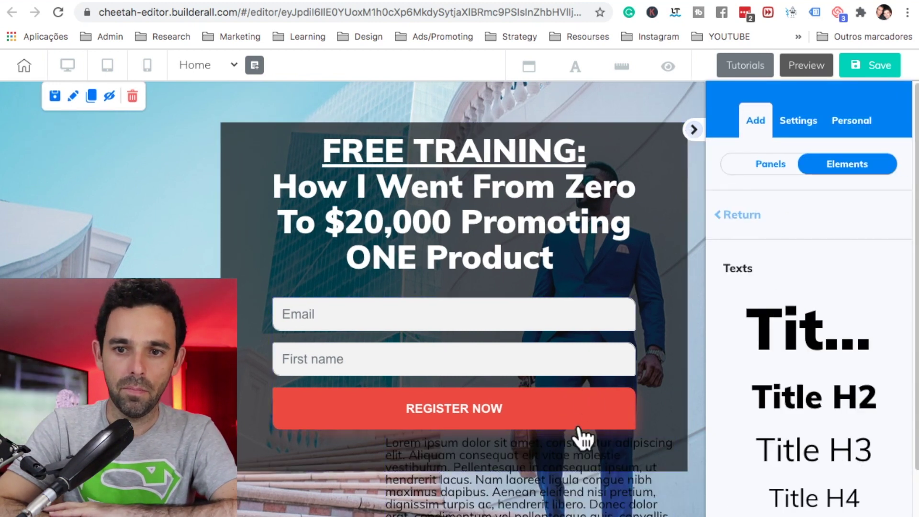
# Step: Replace the placeholder with '*The training will be sent to the email entered above' in white
pyautogui.click(445, 477)
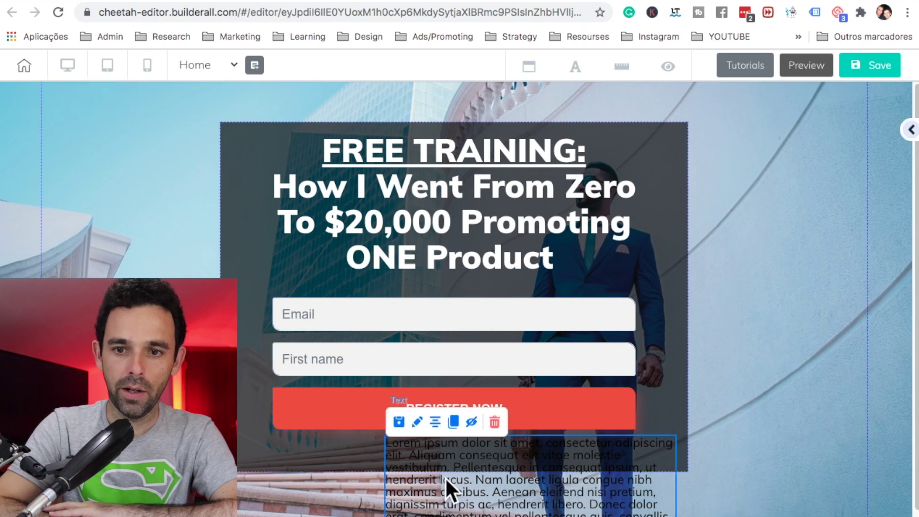
pyautogui.doubleClick(445, 477)
pyautogui.hotkey('ctrl', 'a')
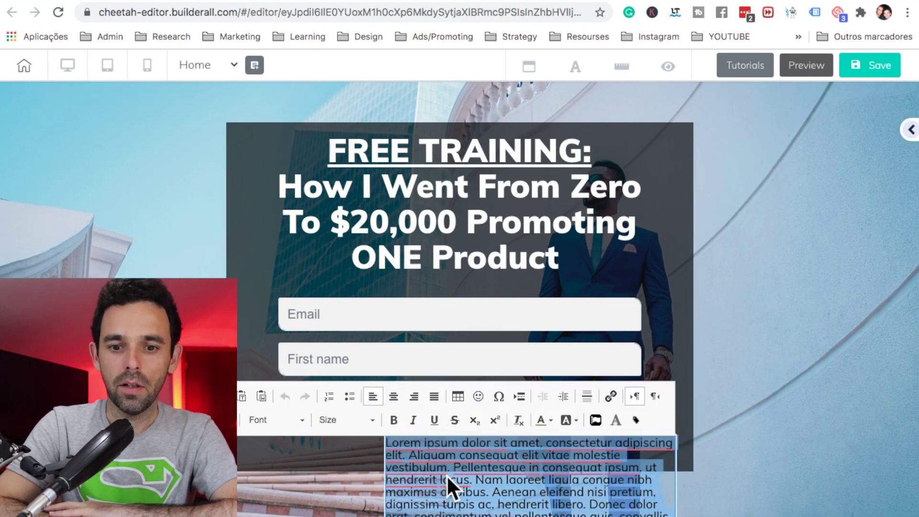
pyautogui.press('BackSpace')
pyautogui.write('The training will be sent to the email entered above')
pyautogui.hotkey('ctrl', 'a')
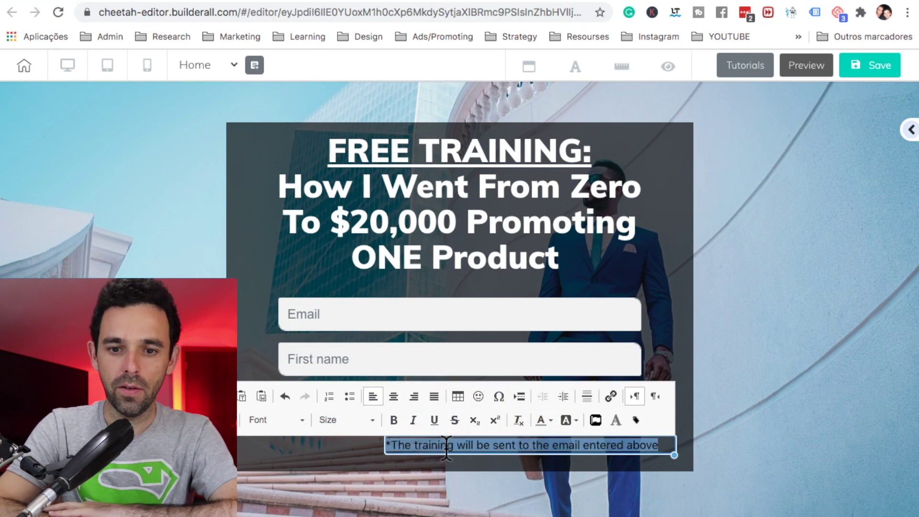
pyautogui.click(540, 419)
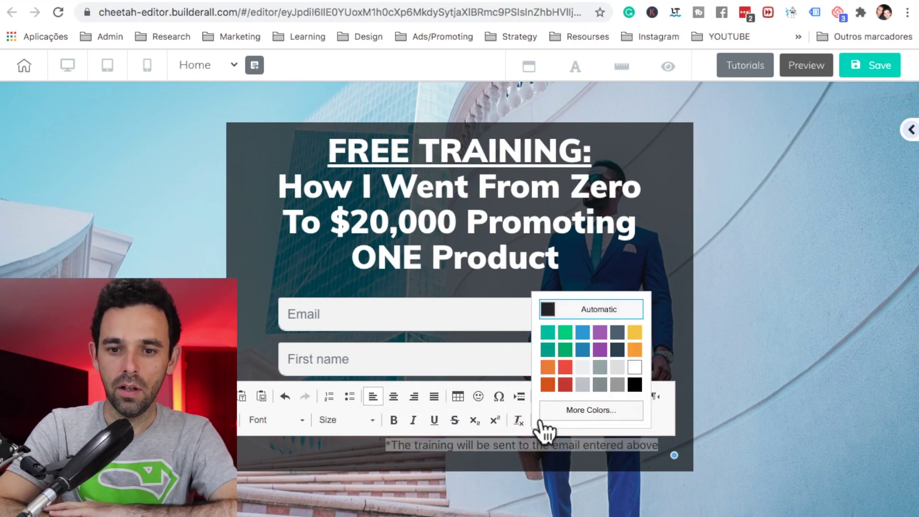
pyautogui.click(635, 368)
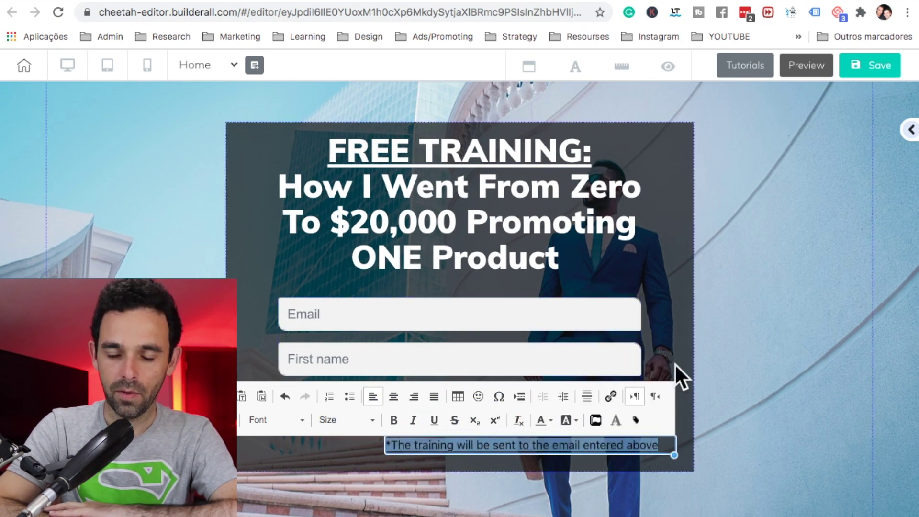
pyautogui.click(758, 368)
# Step: Centre the note under the REGISTER NOW button
pyautogui.click(641, 445)
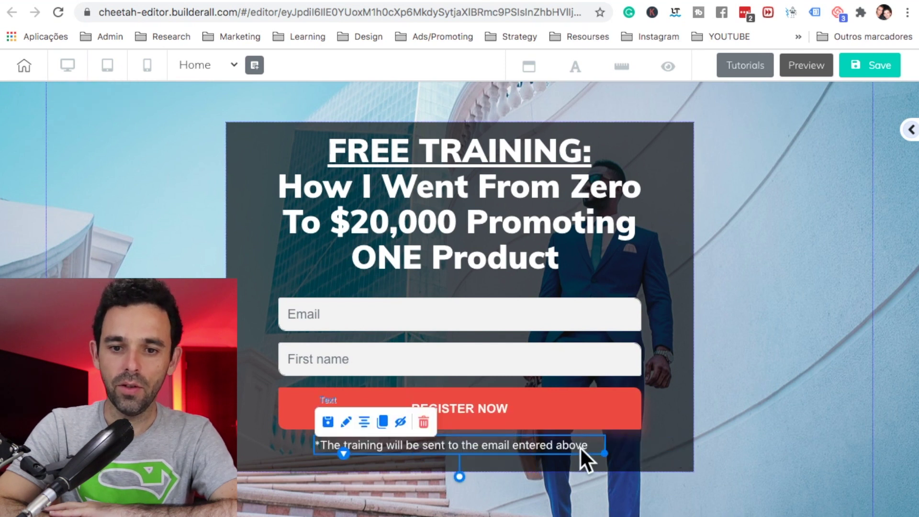
pyautogui.click(708, 434)
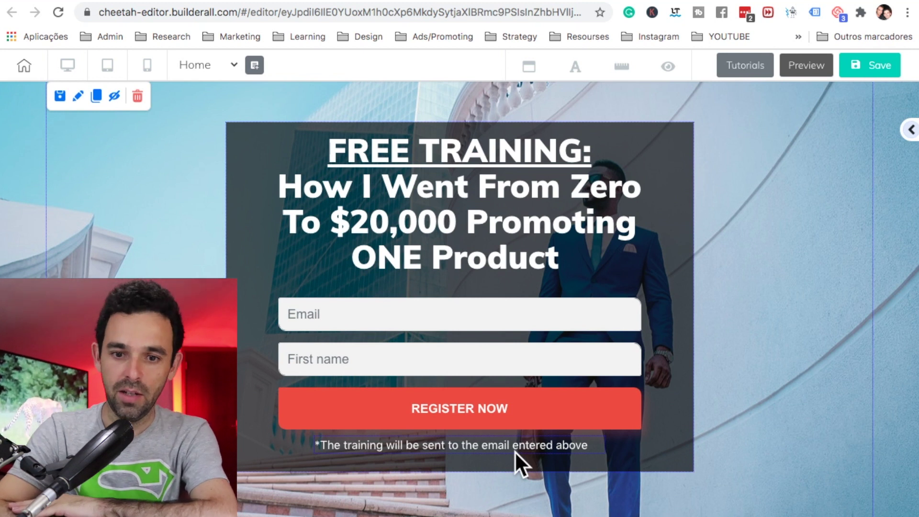
pyautogui.click(721, 402)
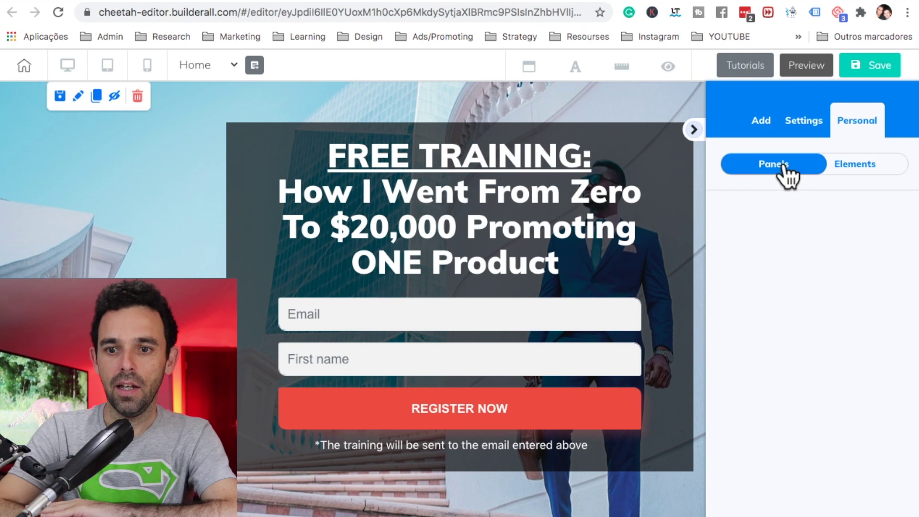
# Step: Insert the saved 'footer with Privacy Policy' panel from Personal > Panels below the signup section
pyautogui.click(796, 165)
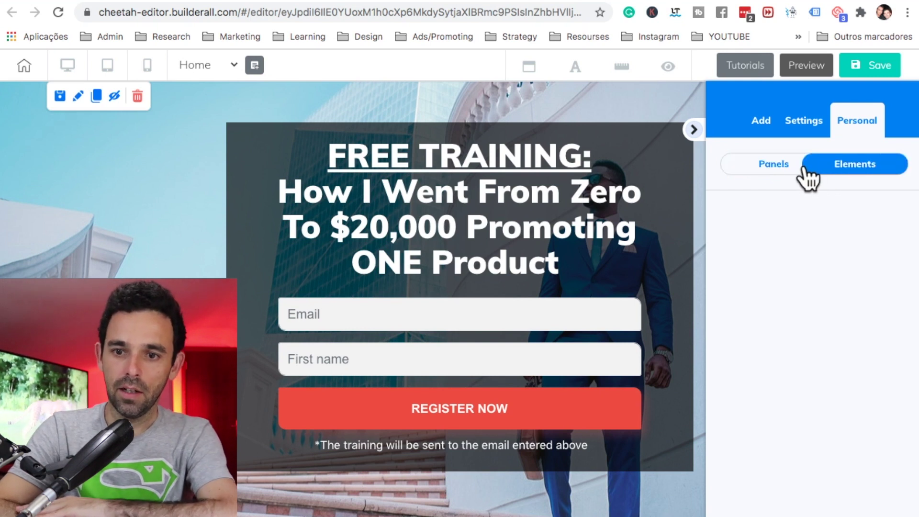
pyautogui.click(791, 167)
pyautogui.click(766, 234)
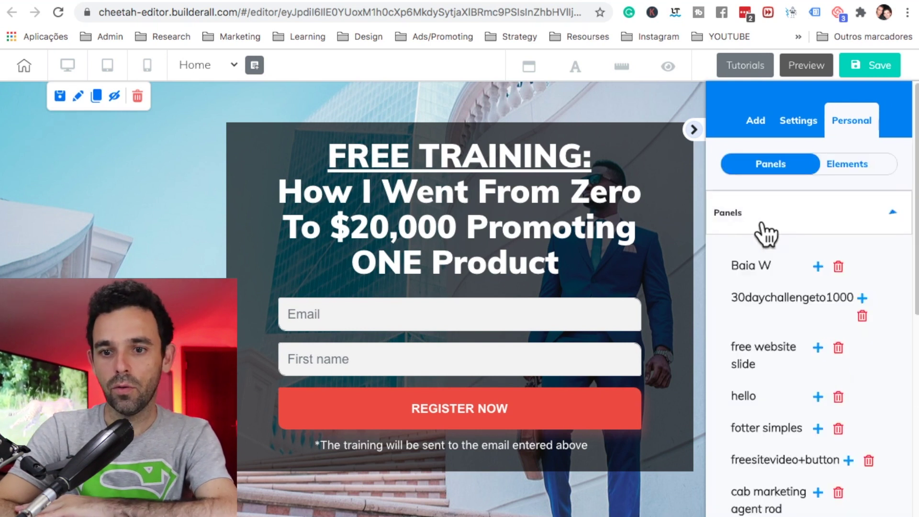
pyautogui.scroll(-2, 788, 312)
pyautogui.scroll(-1, 788, 311)
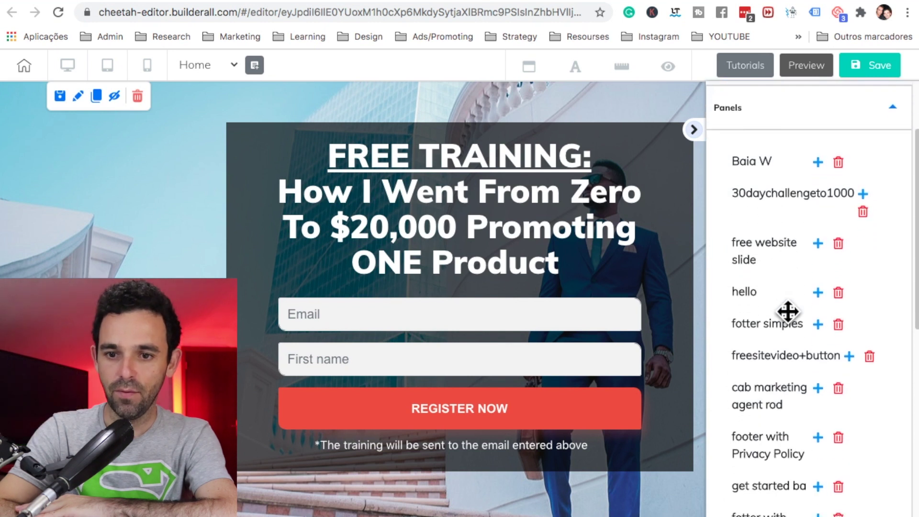
pyautogui.scroll(-1, 789, 345)
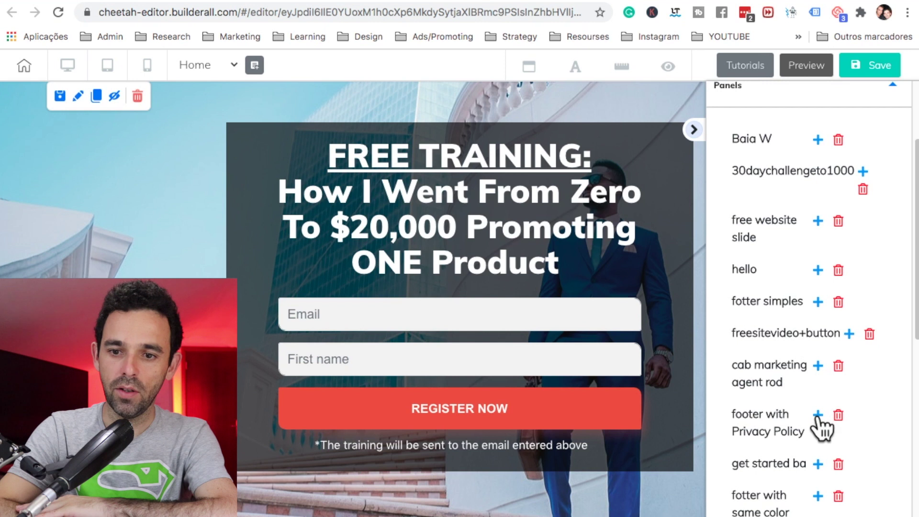
pyautogui.click(817, 415)
pyautogui.click(694, 135)
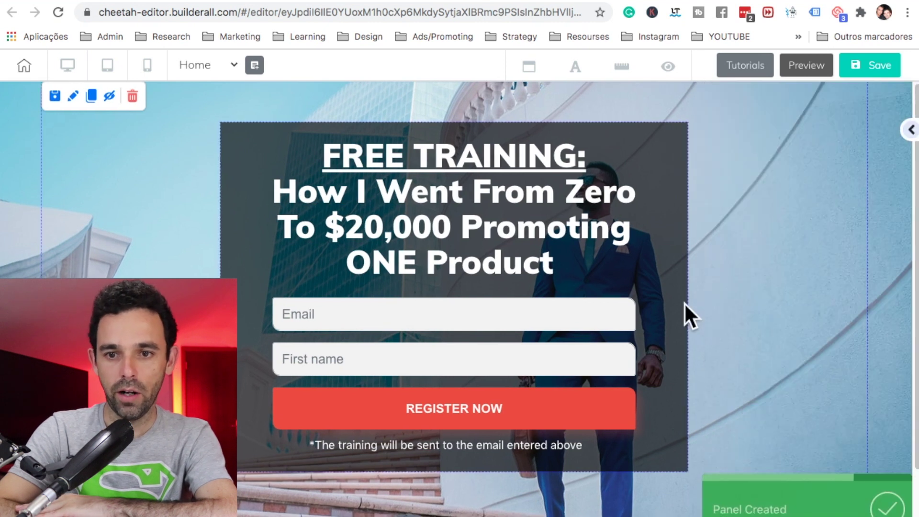
pyautogui.scroll(-2, 688, 314)
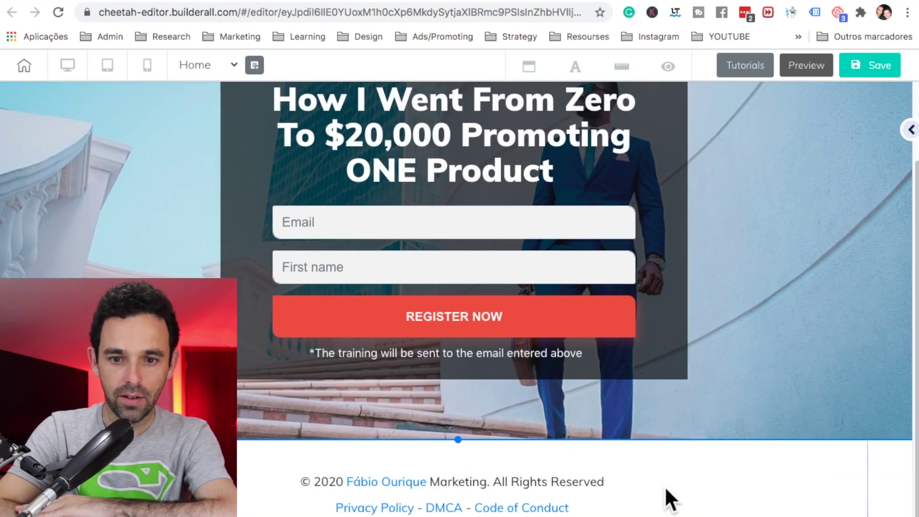
pyautogui.scroll(2, 670, 487)
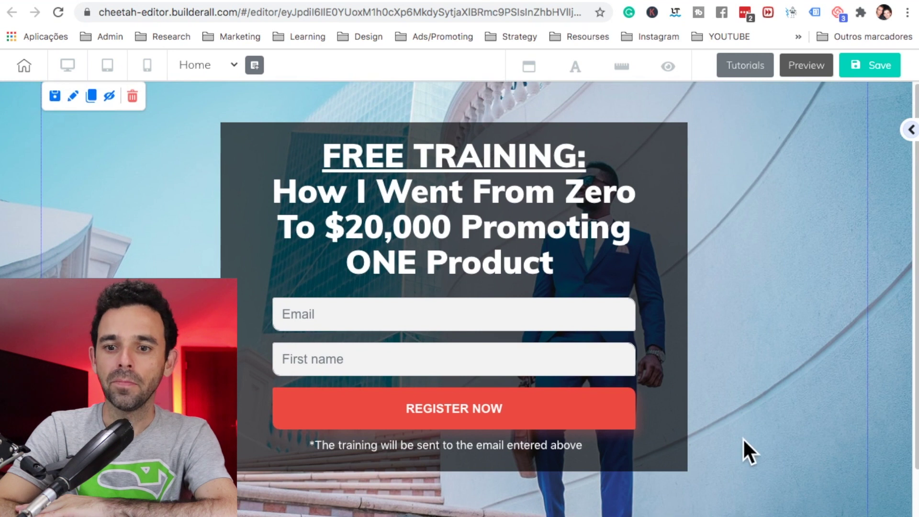
# Step: Move the form below the headline in mobile view, then save, publish and open the live site
pyautogui.click(148, 65)
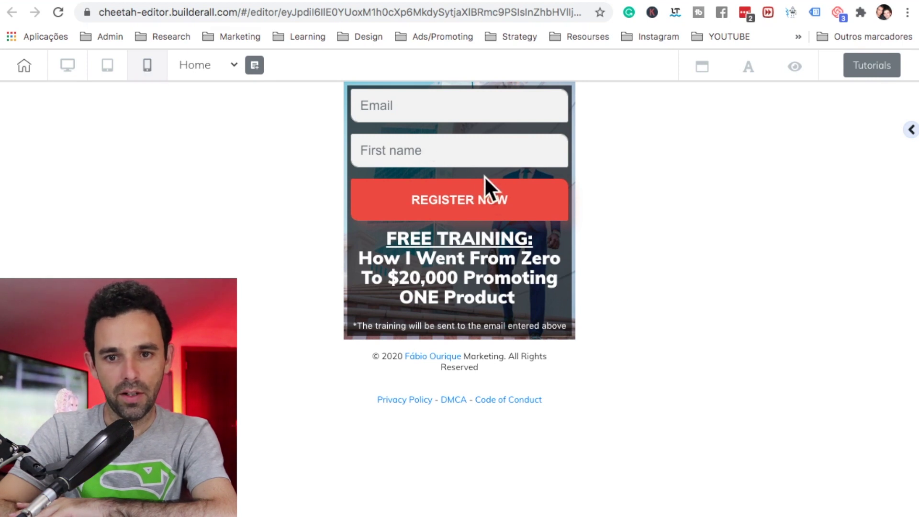
pyautogui.click(491, 198)
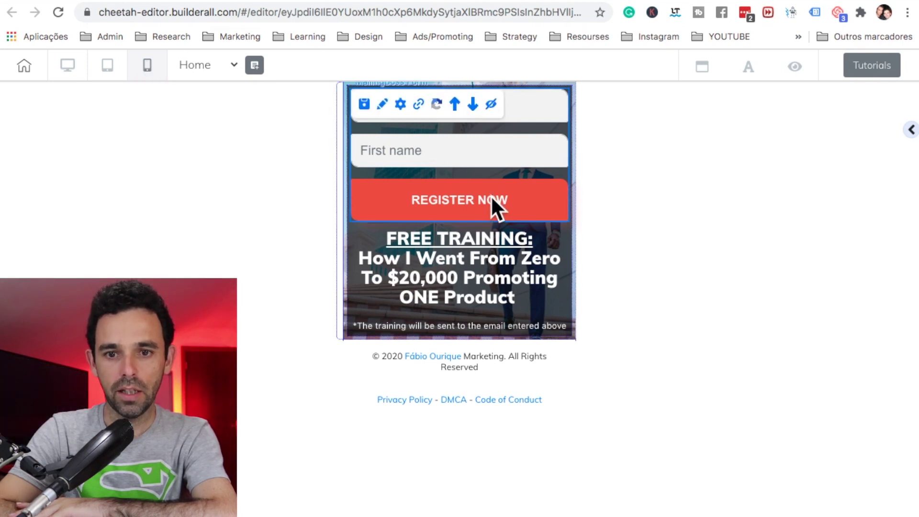
pyautogui.click(471, 102)
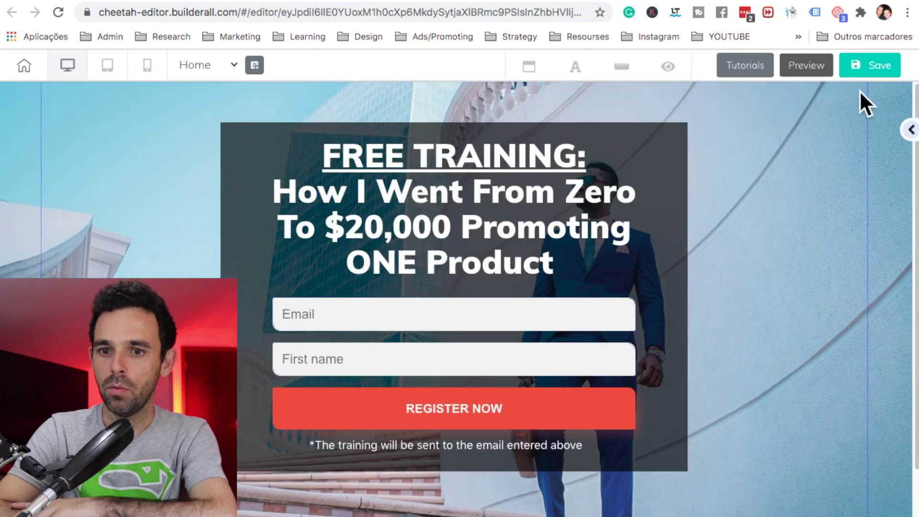
pyautogui.click(871, 67)
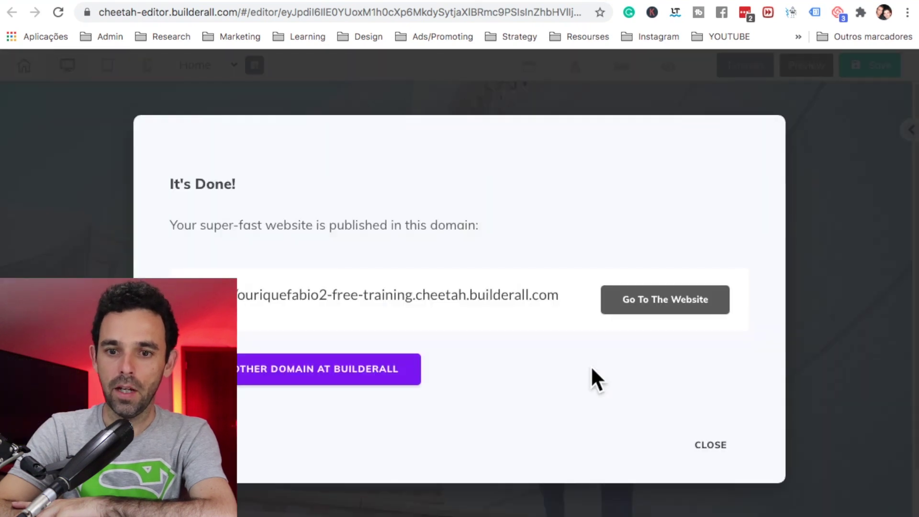
pyautogui.click(655, 301)
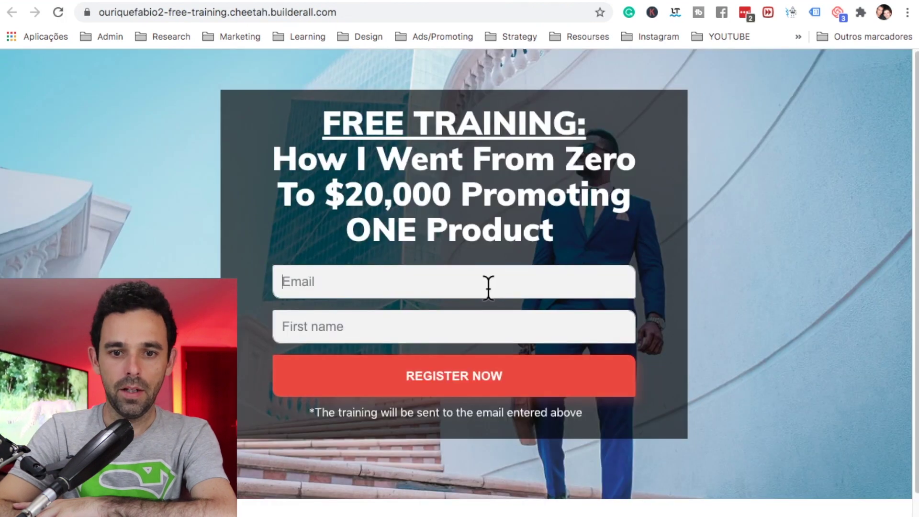
# Step: Submit a test signup on the live form with the saved email and a first name
pyautogui.click(488, 286)
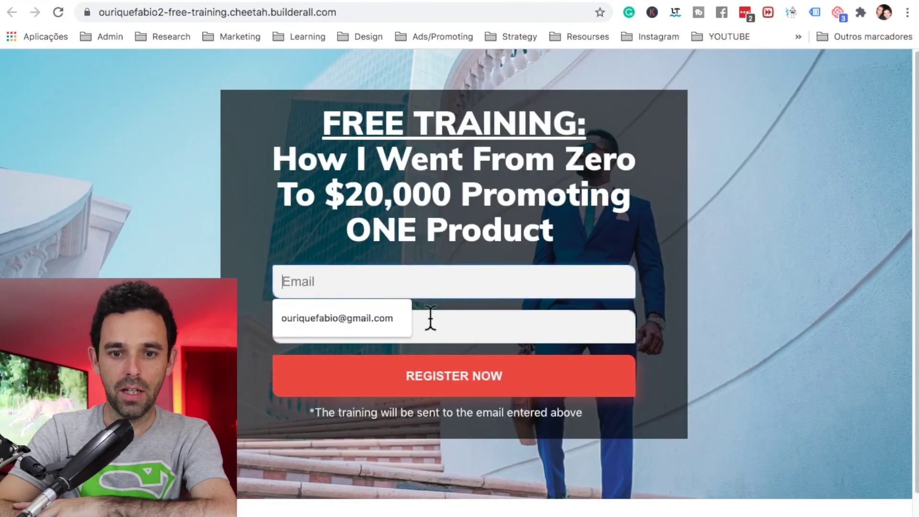
pyautogui.click(378, 320)
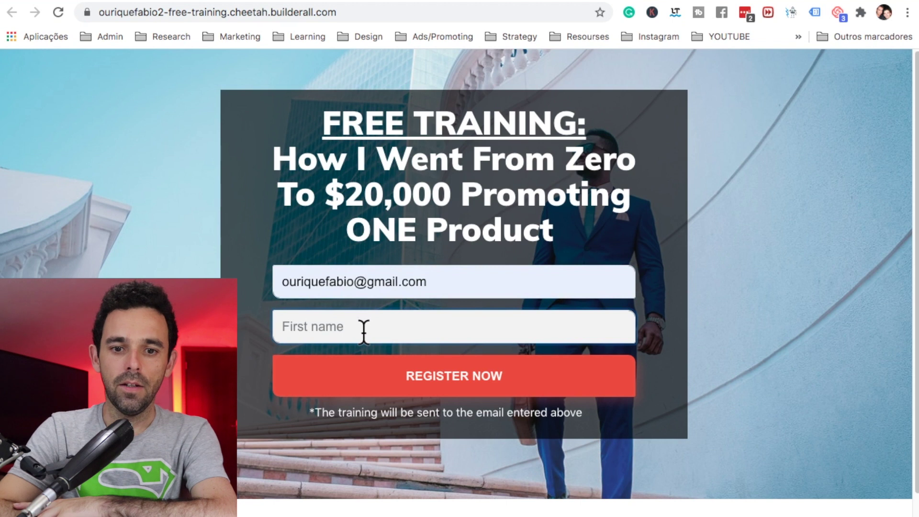
pyautogui.click(364, 330)
pyautogui.write('Fabio Ourique')
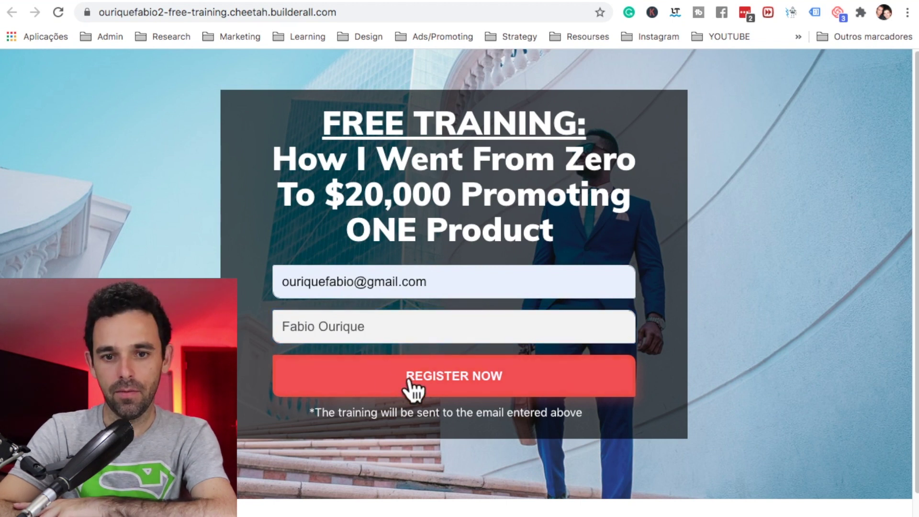
pyautogui.click(430, 383)
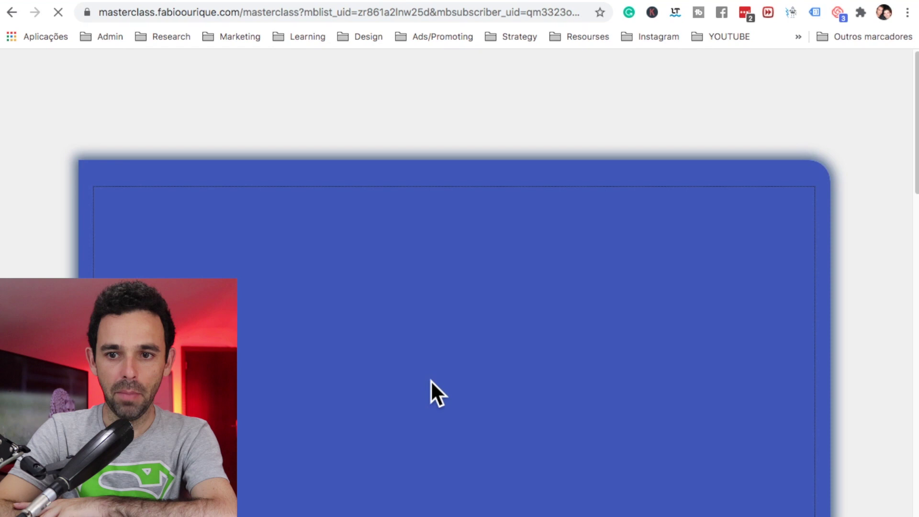
# Step: Verify the free training list shows 1 confirmed subscriber with the test email and first name
pyautogui.scroll(-10, 430, 380)
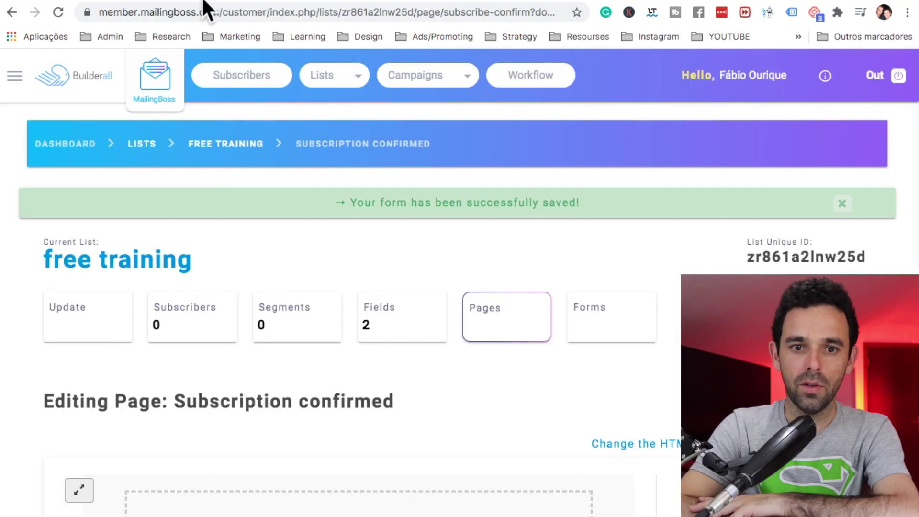
pyautogui.click(324, 82)
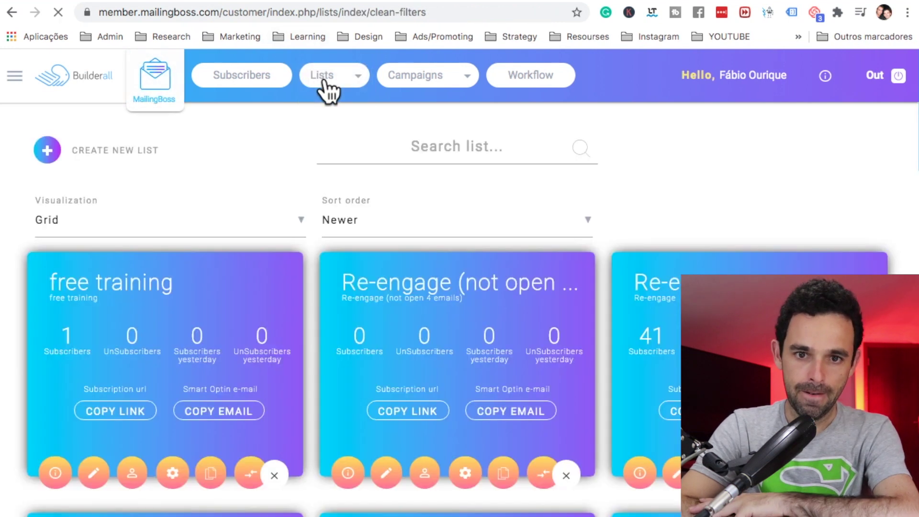
pyautogui.doubleClick(63, 340)
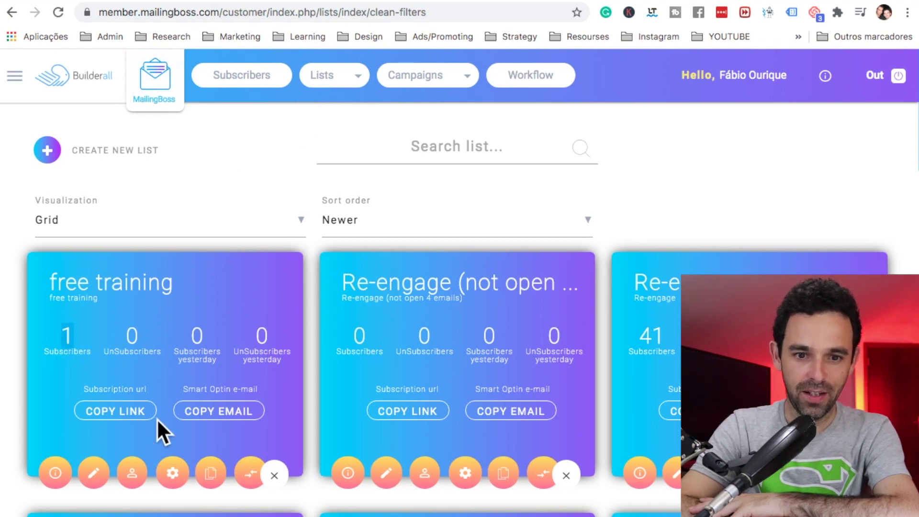
pyautogui.click(134, 475)
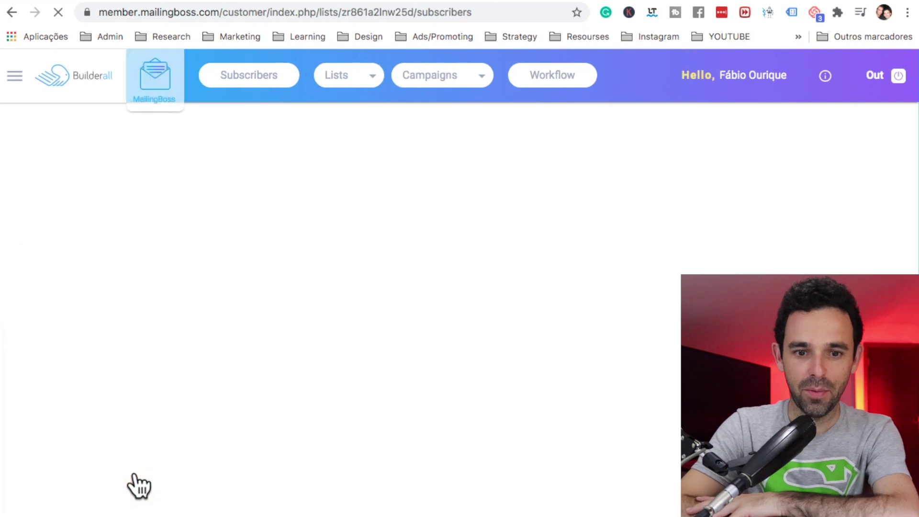
pyautogui.scroll(-1, 285, 426)
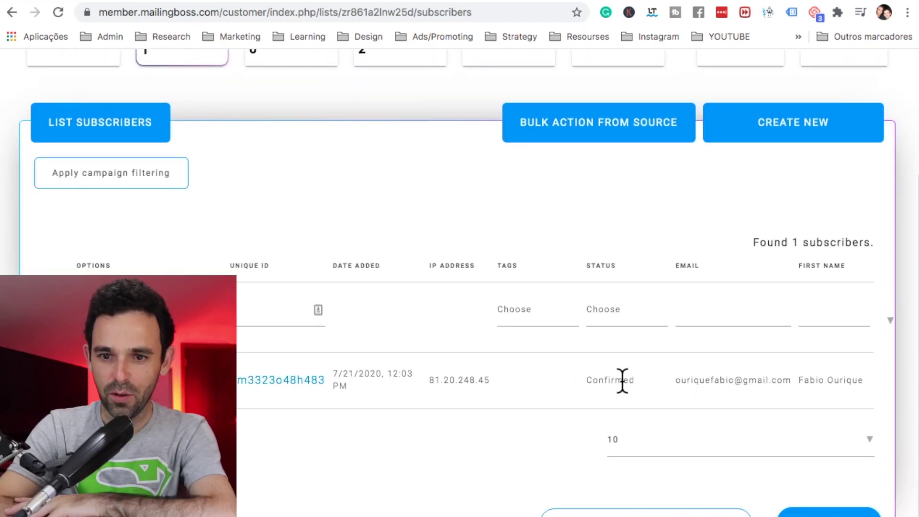
pyautogui.doubleClick(618, 380)
pyautogui.moveTo(674, 380); pyautogui.dragTo(865, 380)
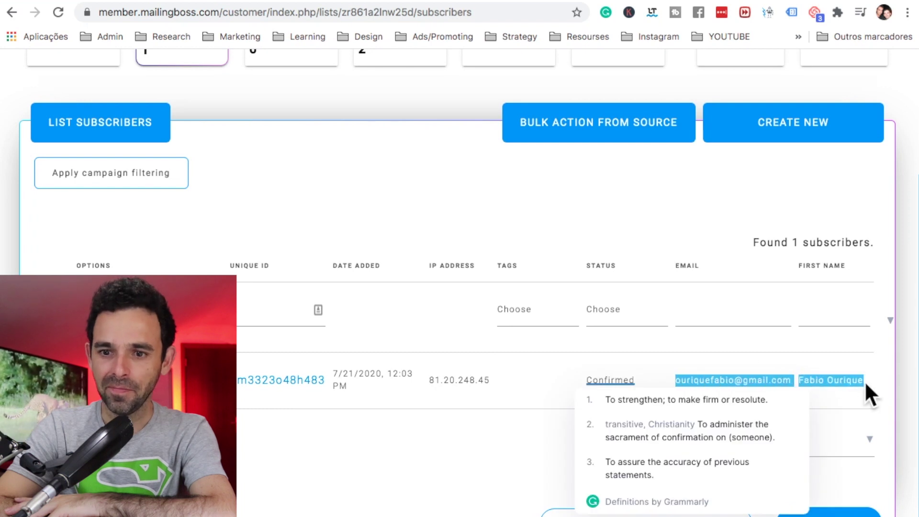
pyautogui.click(738, 374)
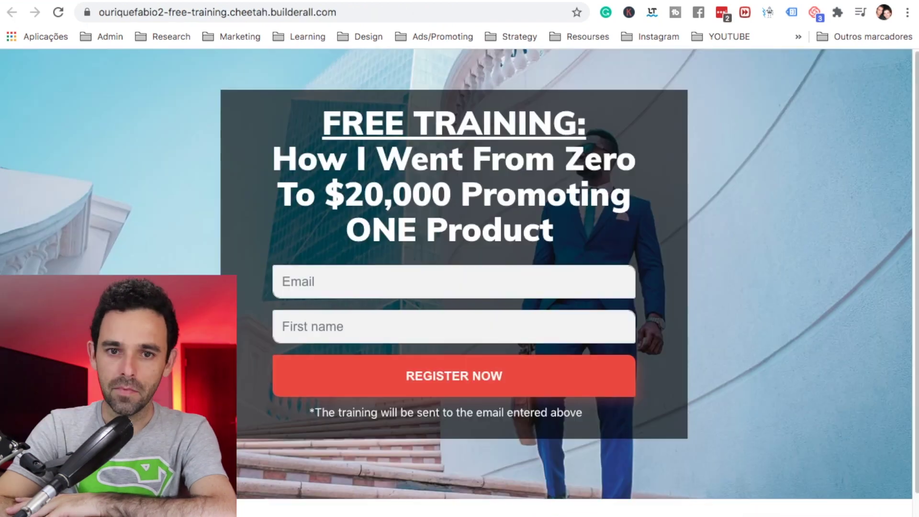